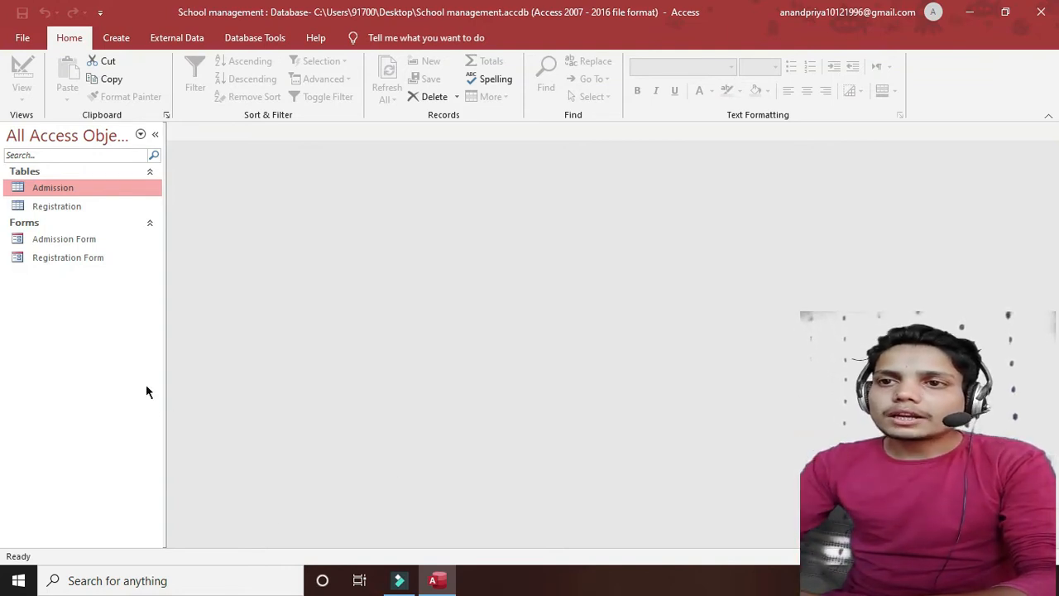
- Look over the Registration and Admission table records, then close both tables
left_click_drag(84, 206, 312, 234)
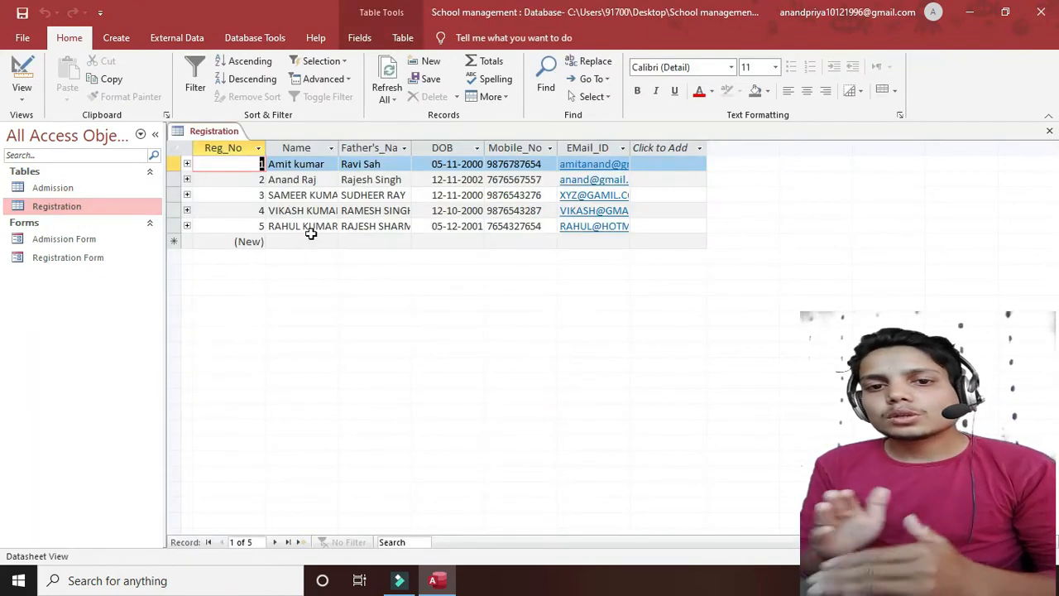
left_click(74, 192)
double_click(73, 192)
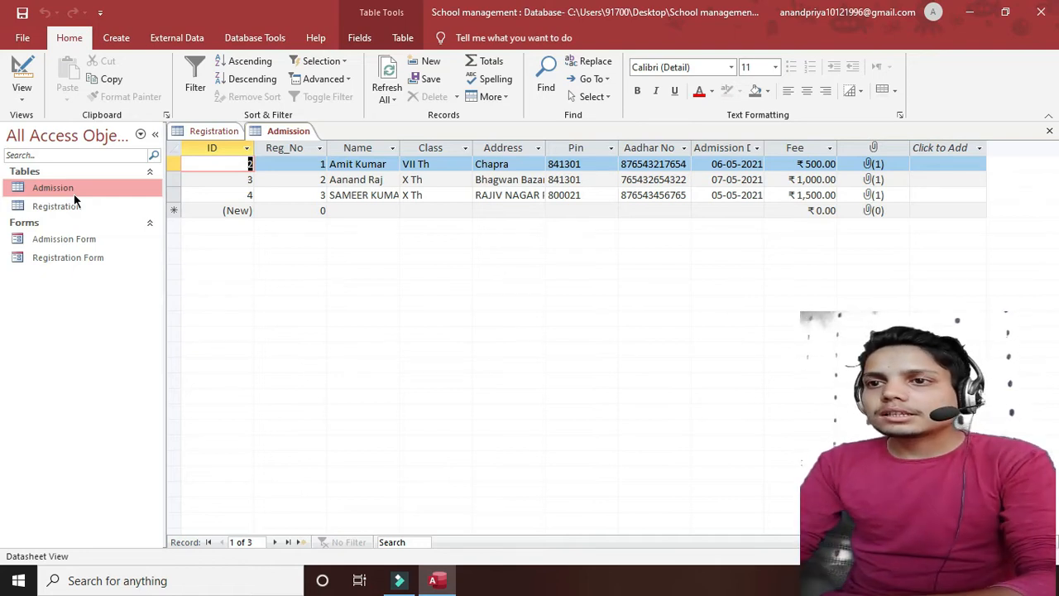
left_click(217, 131)
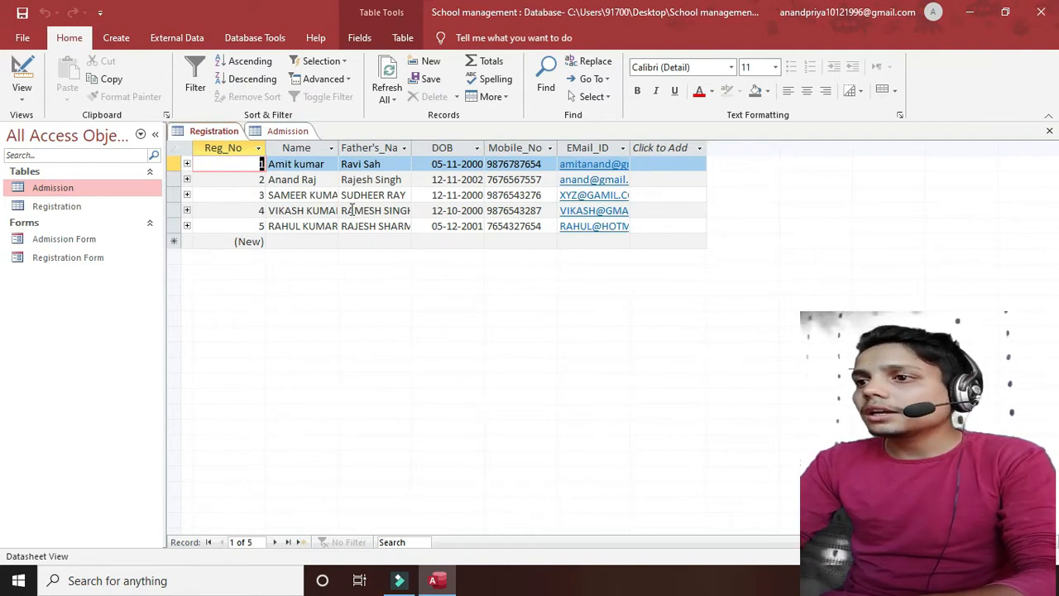
left_click(1049, 131)
left_click(1049, 130)
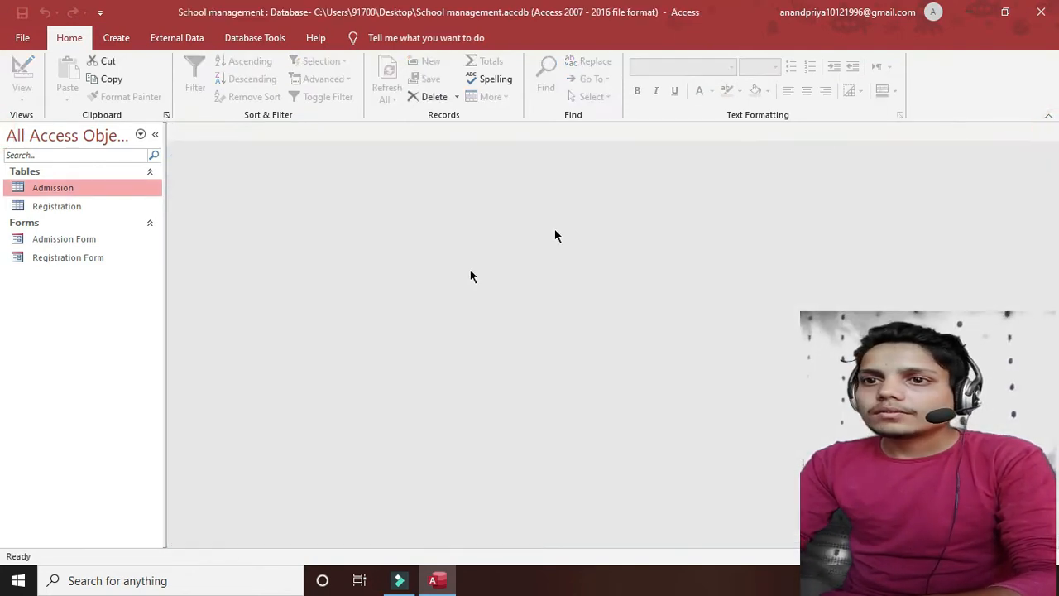
- In the Admission Form, enter Reg_No 4, the student's name, class VII Th and address
double_click(46, 240)
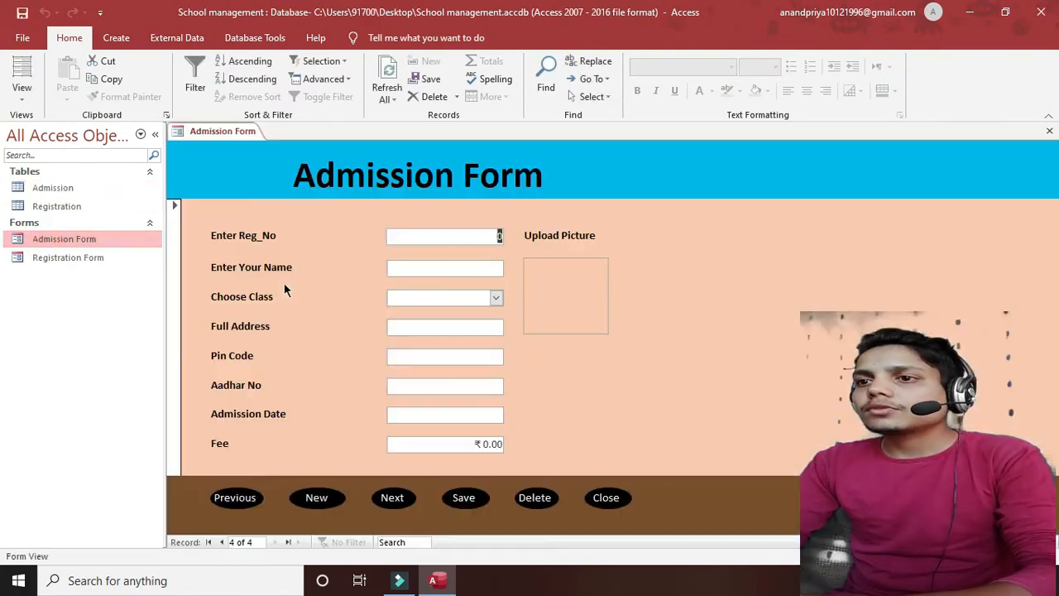
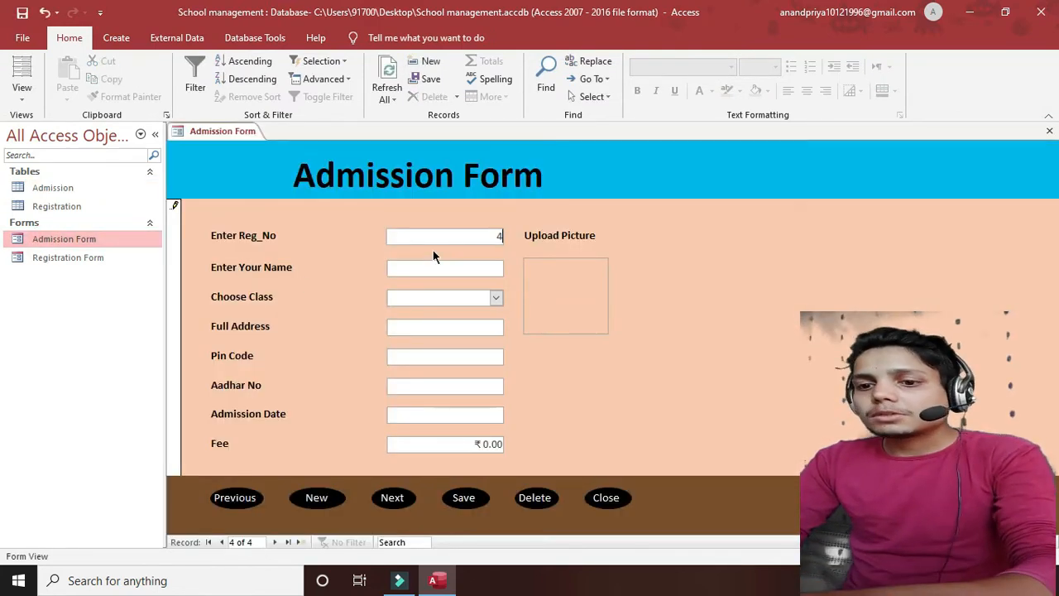
key("Tab")
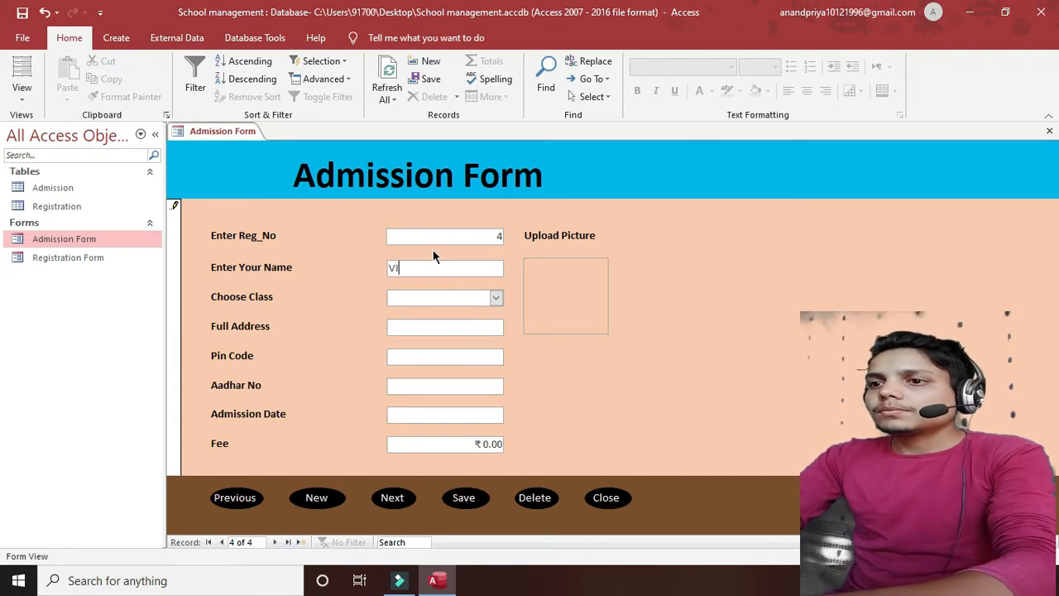
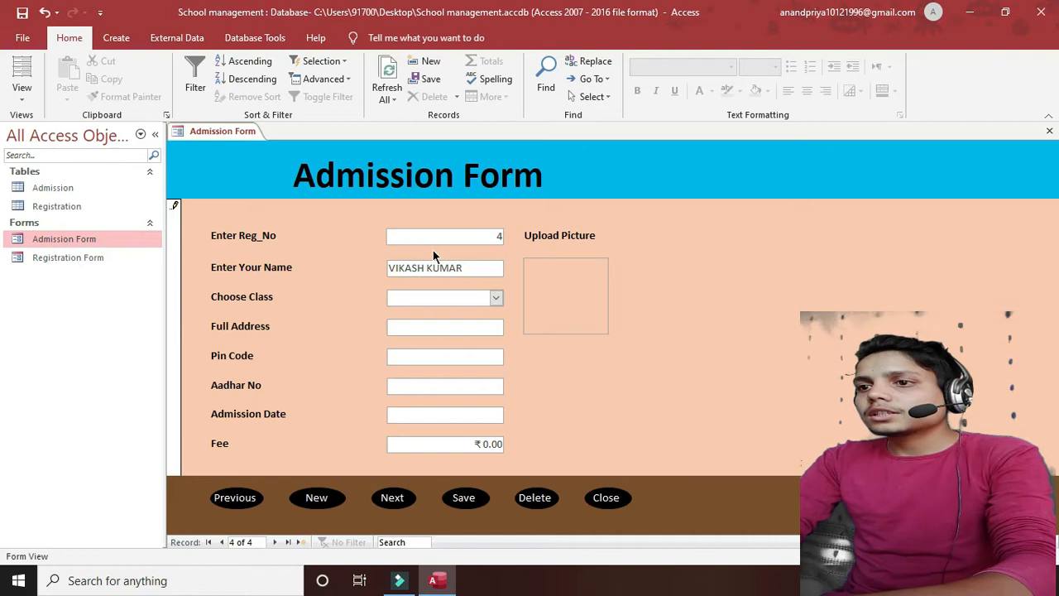
key("Tab")
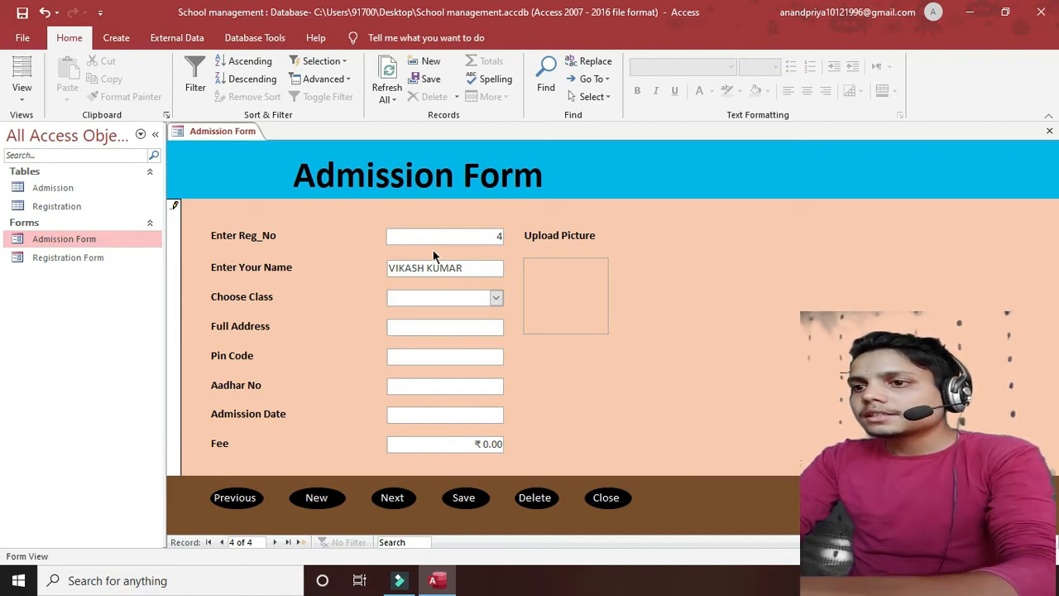
key("Tab")
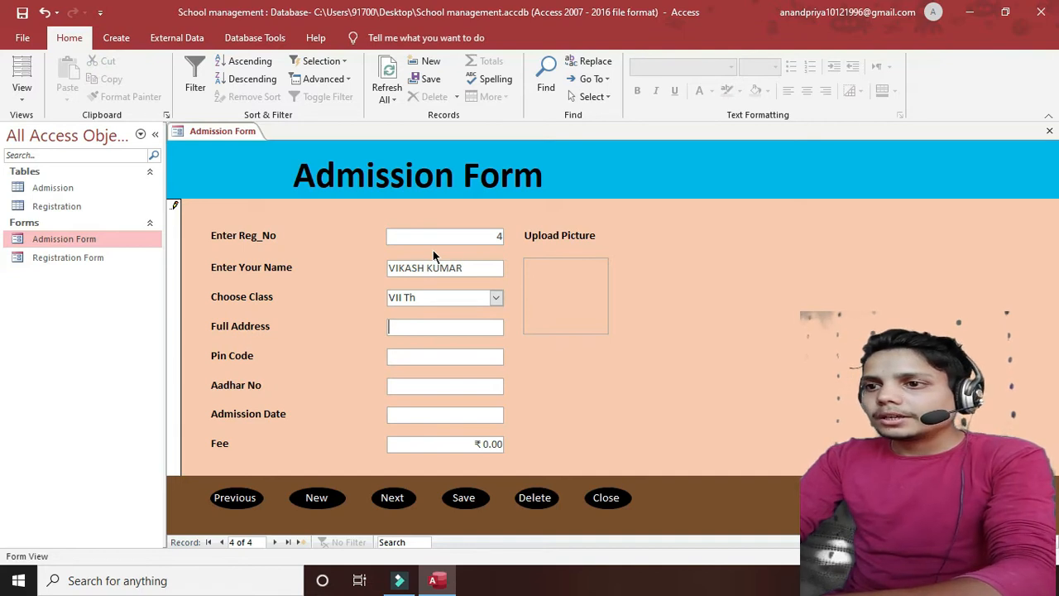
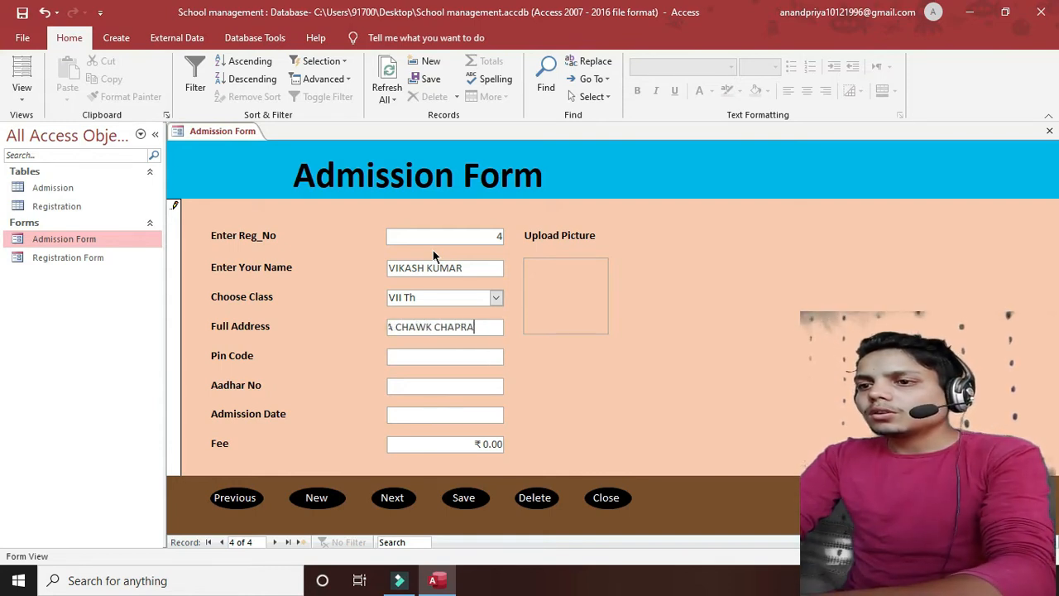
key("Tab")
- Fill in the pin code, Aadhar number, admission date 09-05-2021 and fee 1000
type("83")
key("BackSpace")
type("41301")
key("Tab")
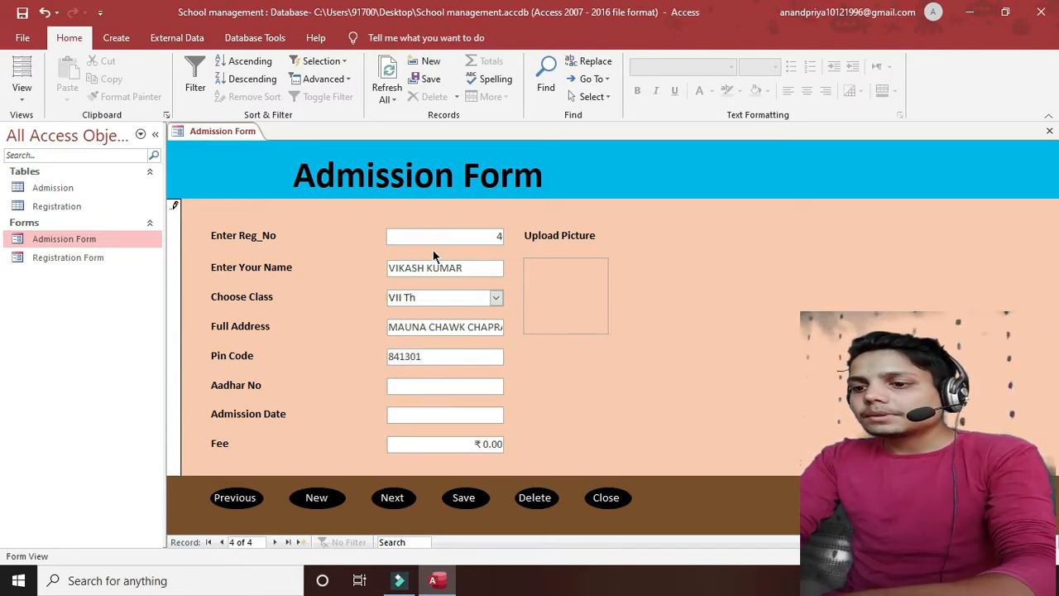
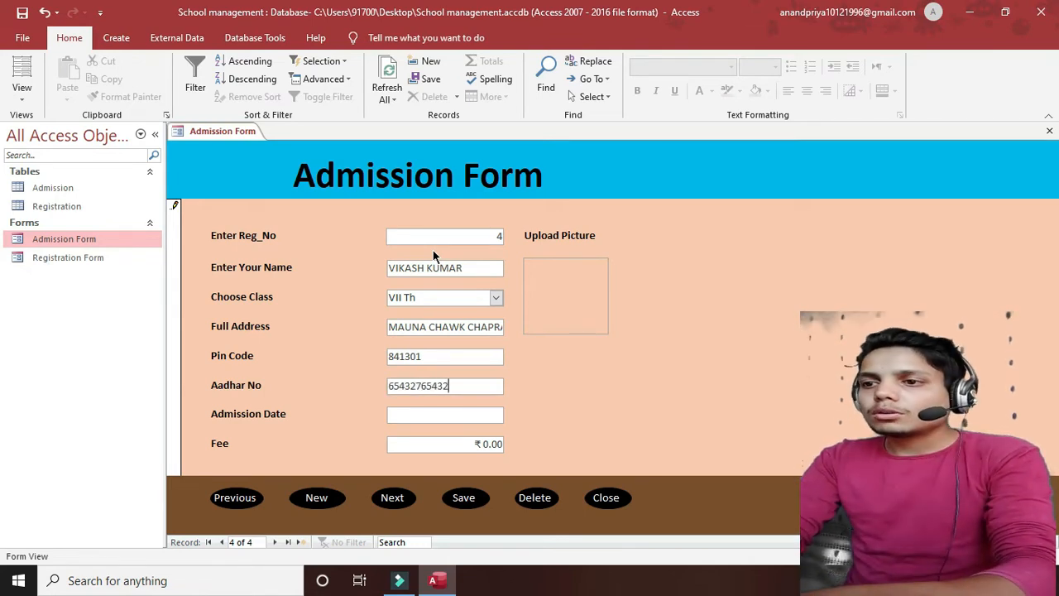
key("Tab")
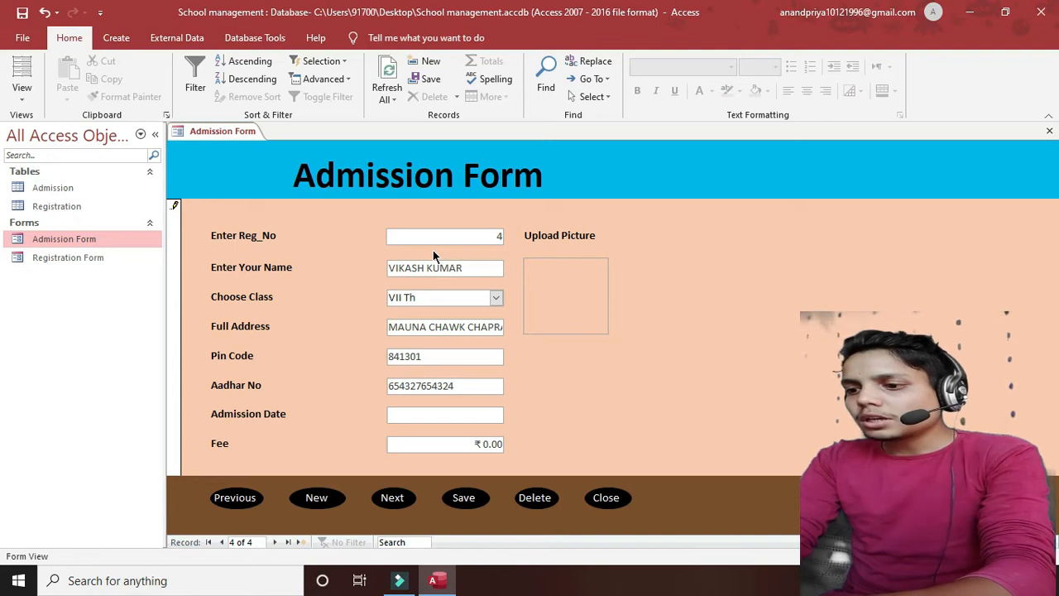
type("9_-__-____")
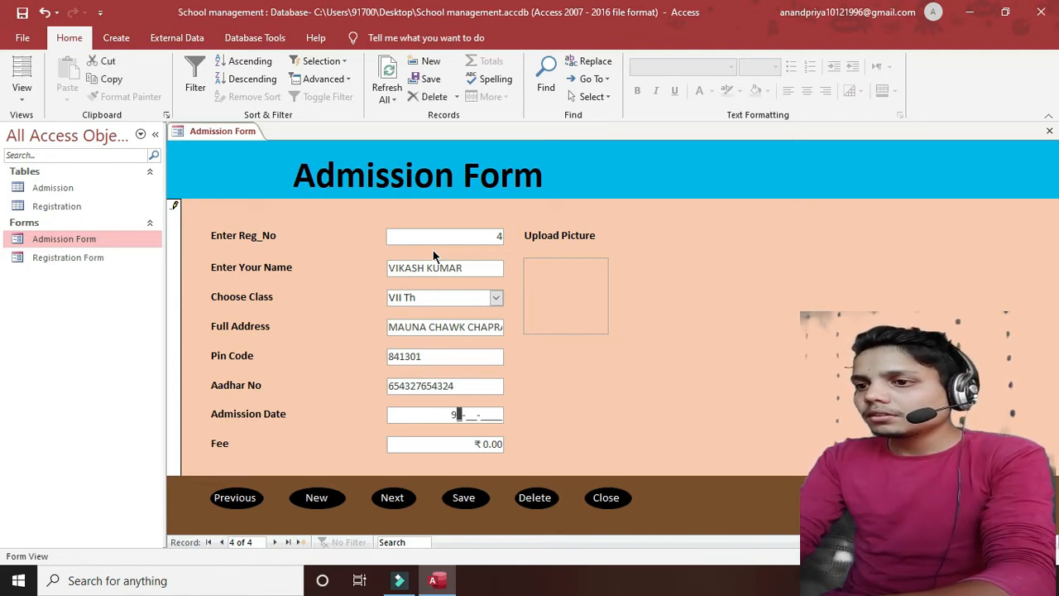
key("BackSpace")
type("09-")
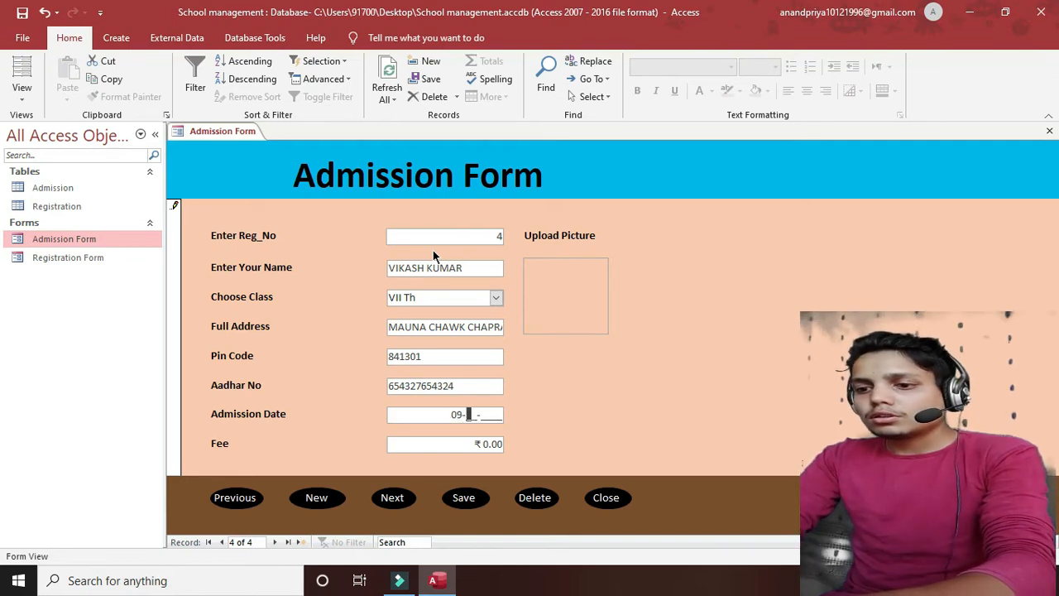
type("05-2021")
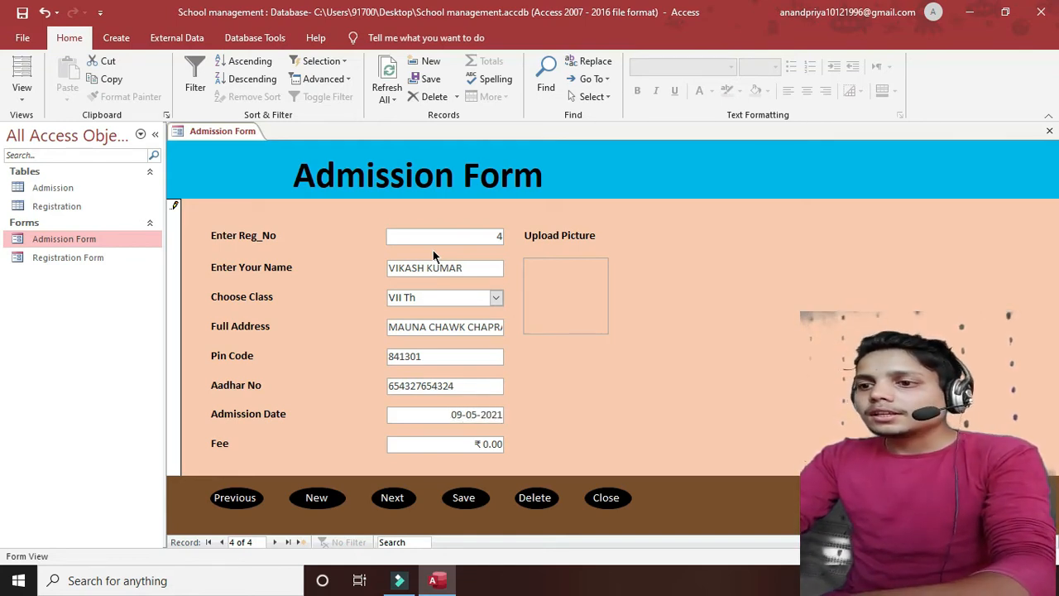
key("Tab")
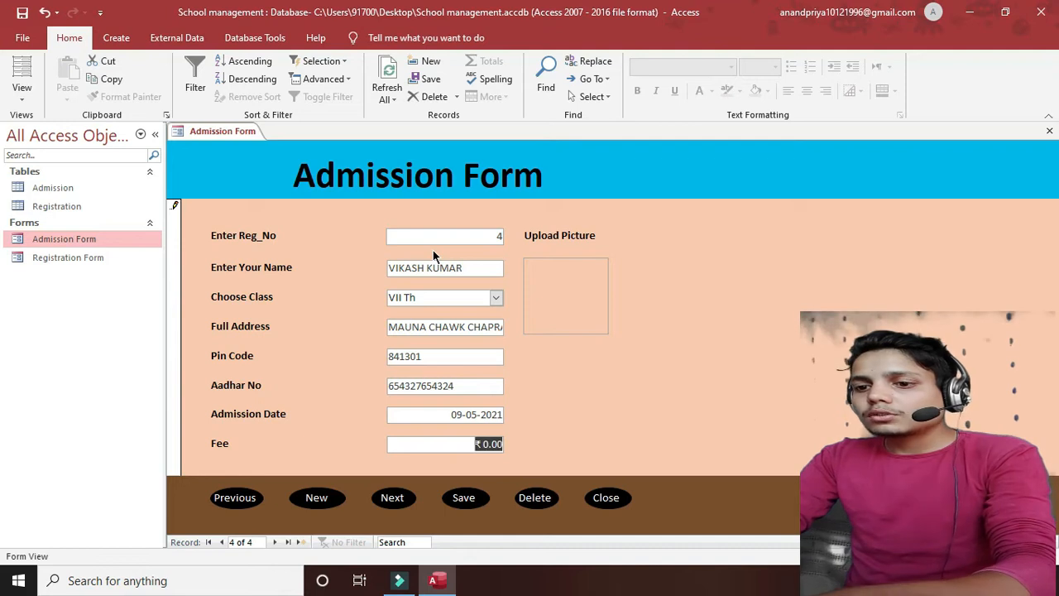
type("1000")
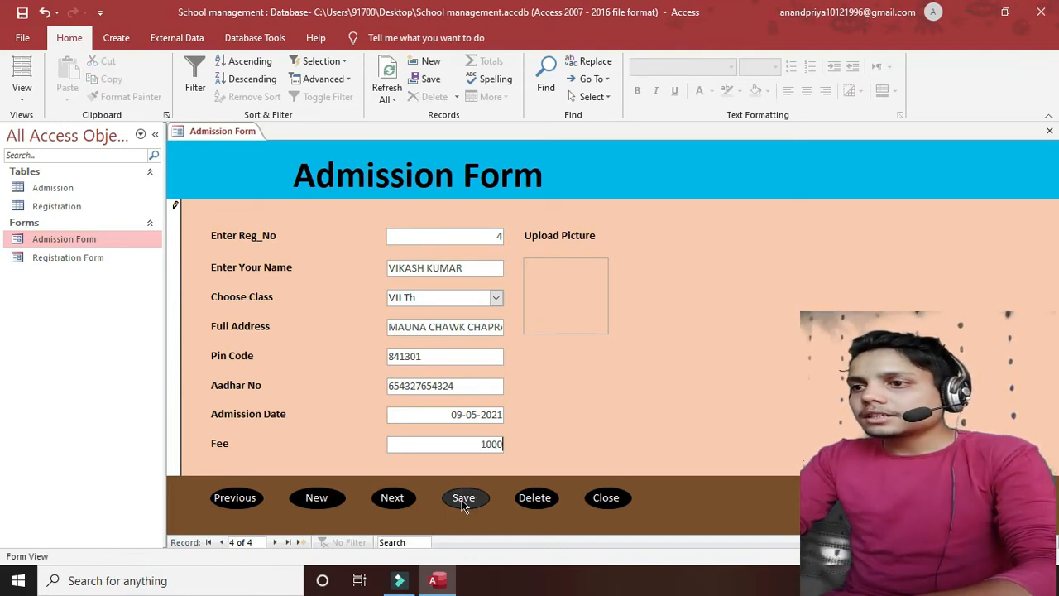
- Attach the photo manoj.jpg to the record's picture box
left_click(563, 272)
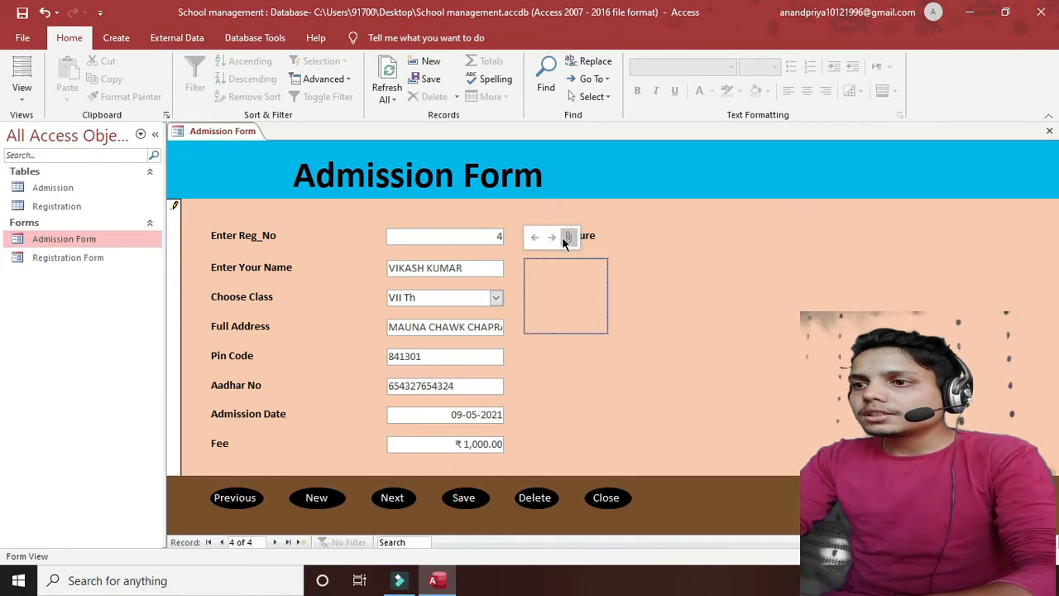
left_click(563, 237)
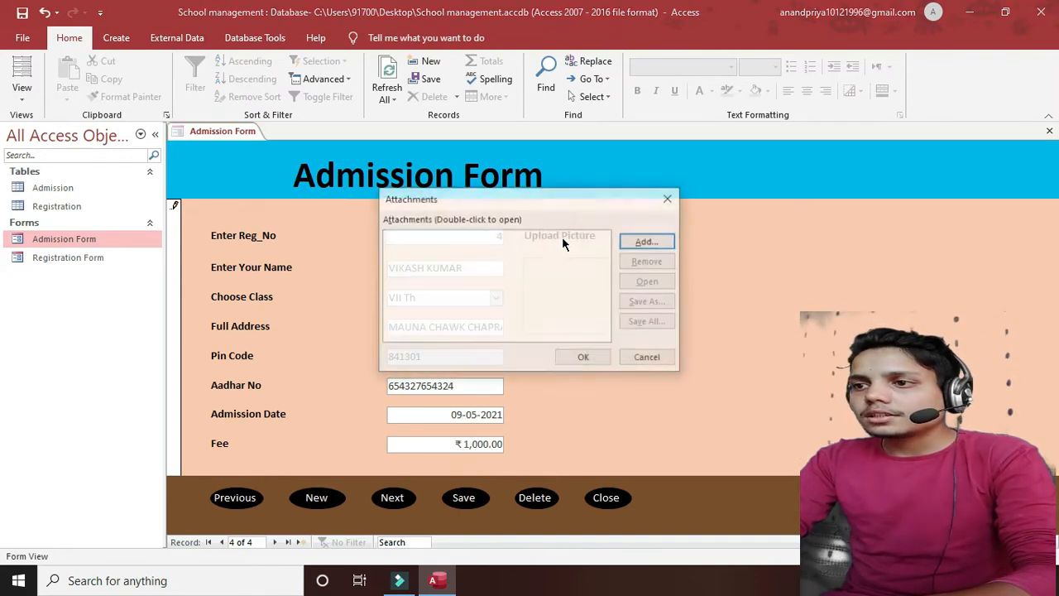
left_click(646, 241)
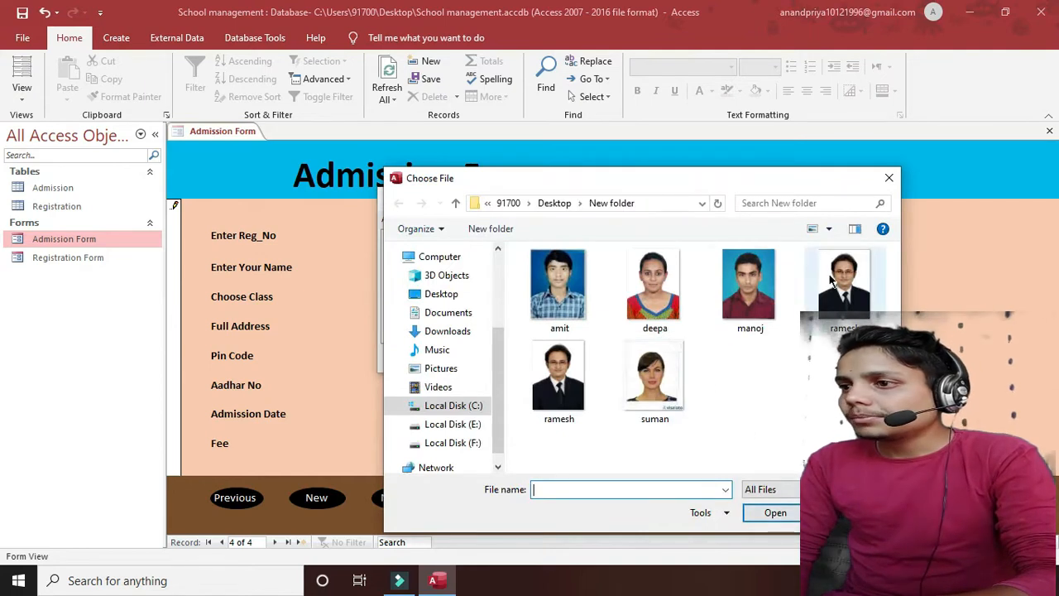
left_click(737, 306)
left_click(763, 511)
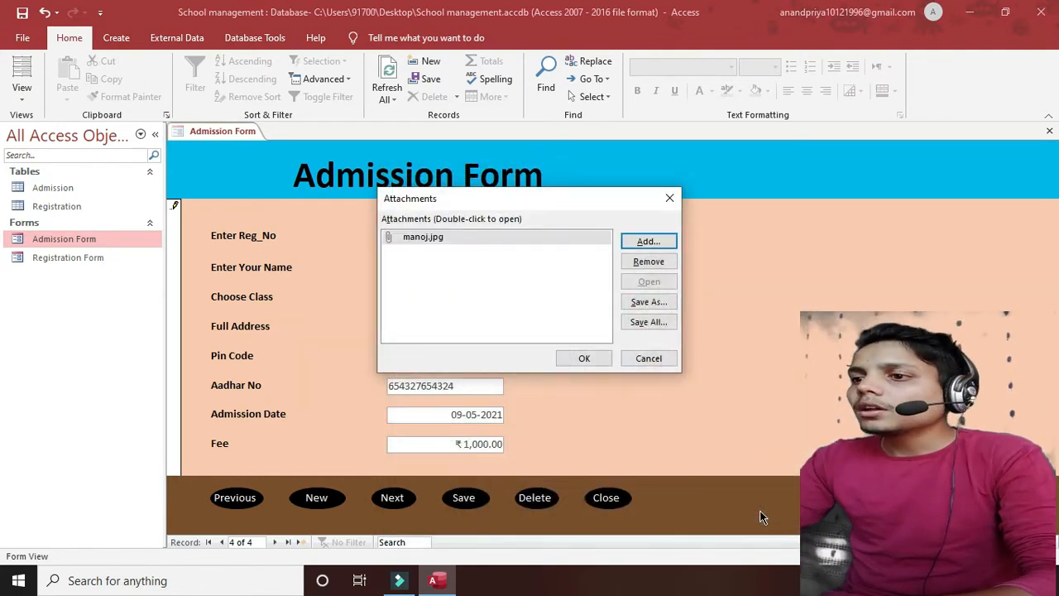
left_click(584, 358)
- Save admission record 4, dismiss the confirmation, and close the Admission Form
left_click(462, 496)
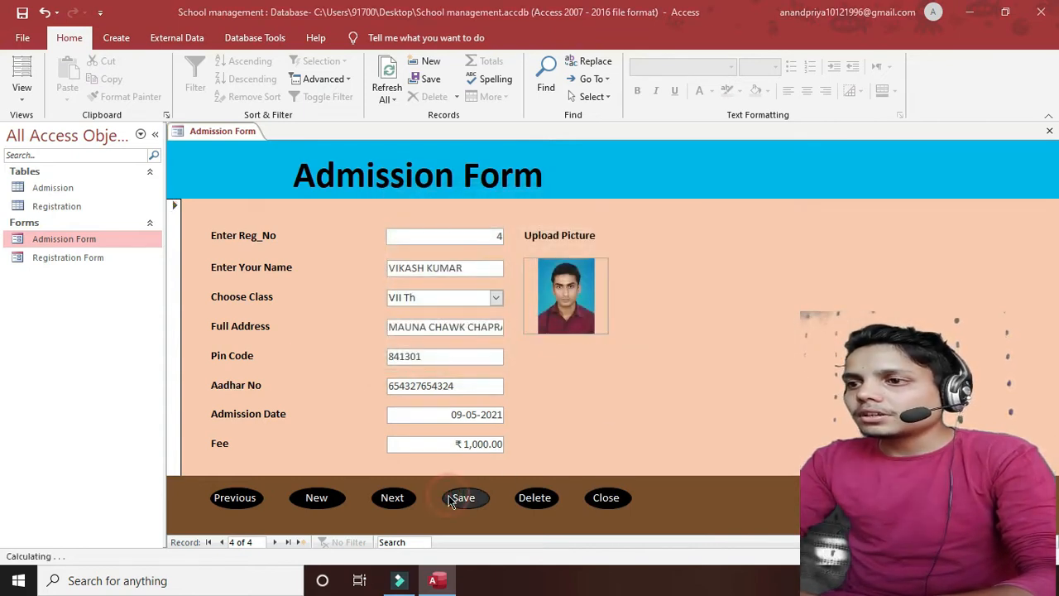
left_click(530, 238)
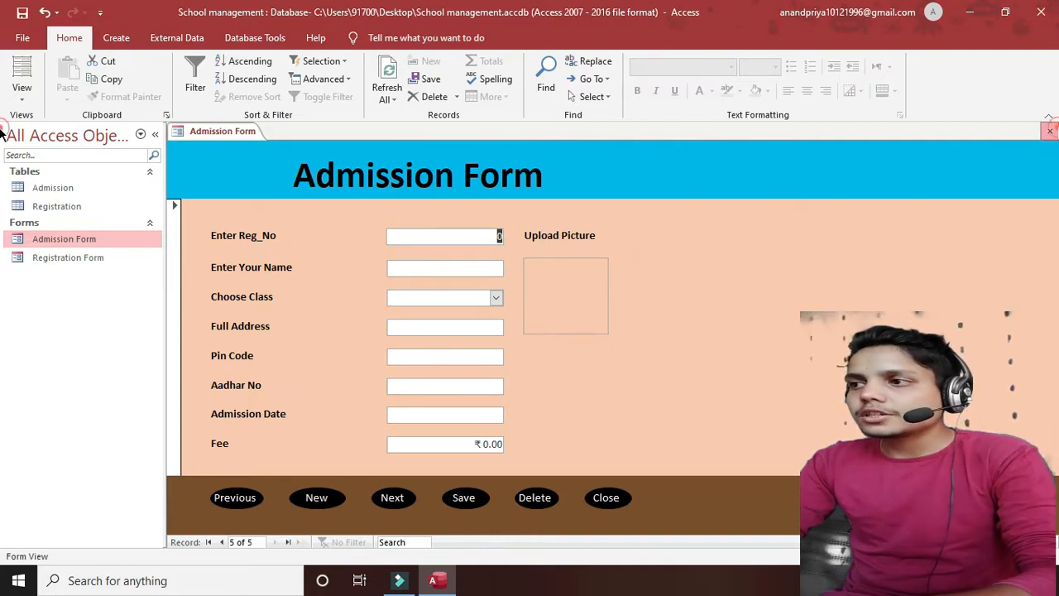
left_click(1049, 131)
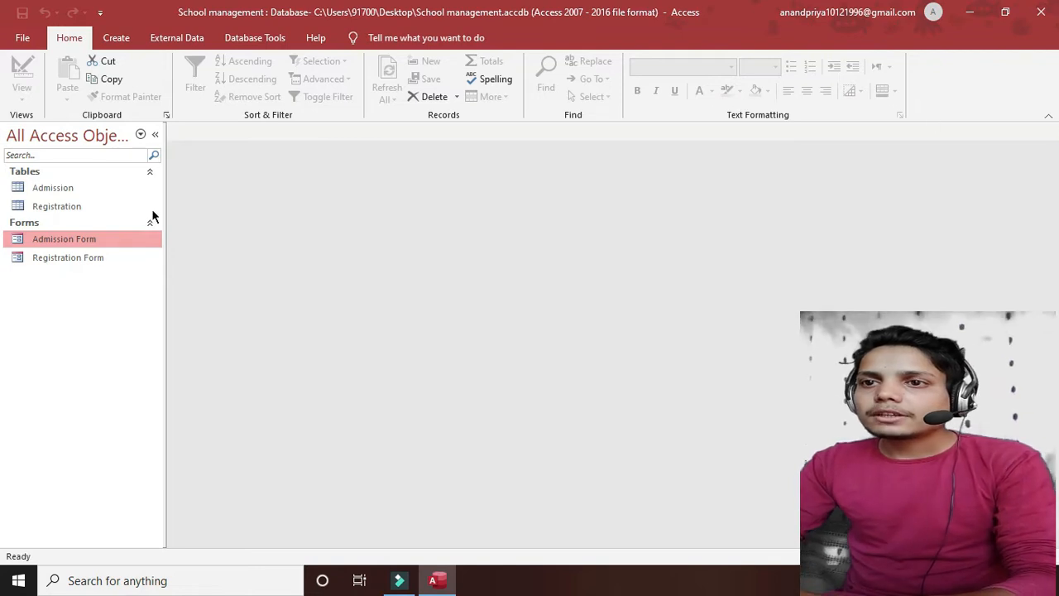
left_click_drag(45, 188, 296, 225)
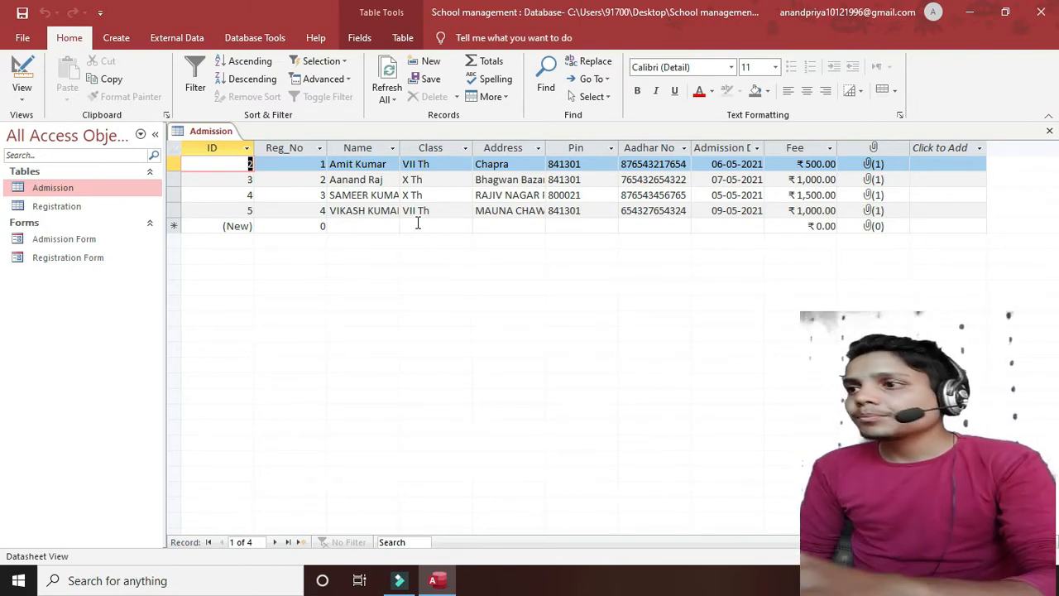
left_click(1051, 134)
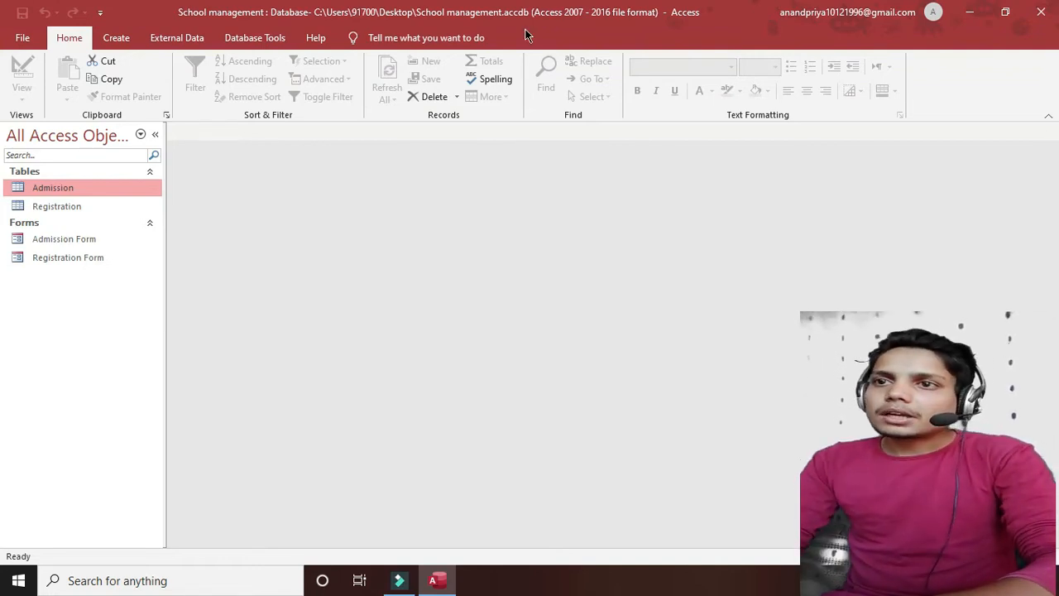
- Launch the Query Wizard from the Create tab's Queries group
left_click(121, 44)
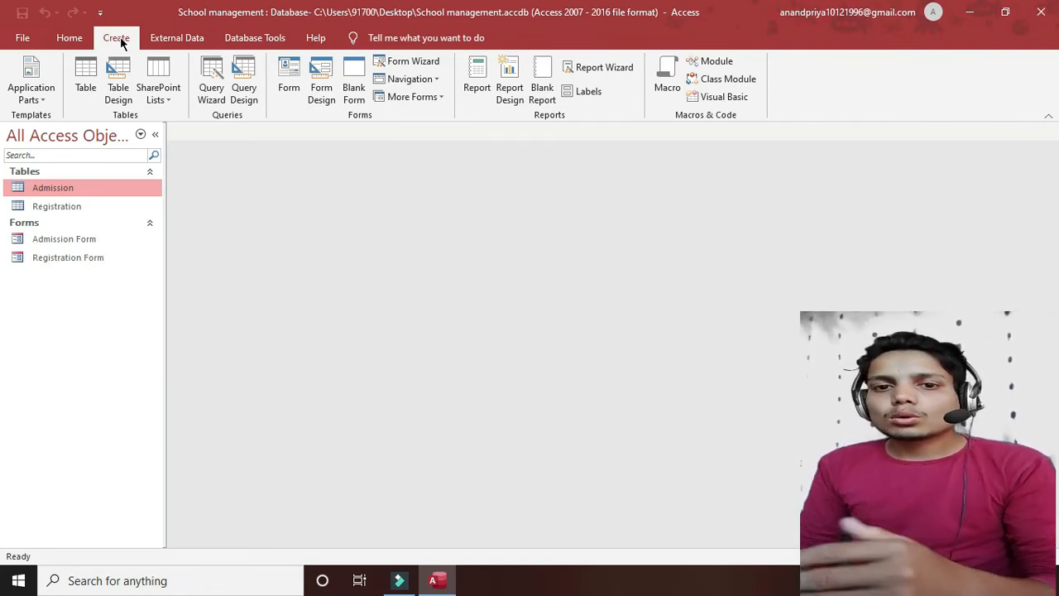
left_click(212, 87)
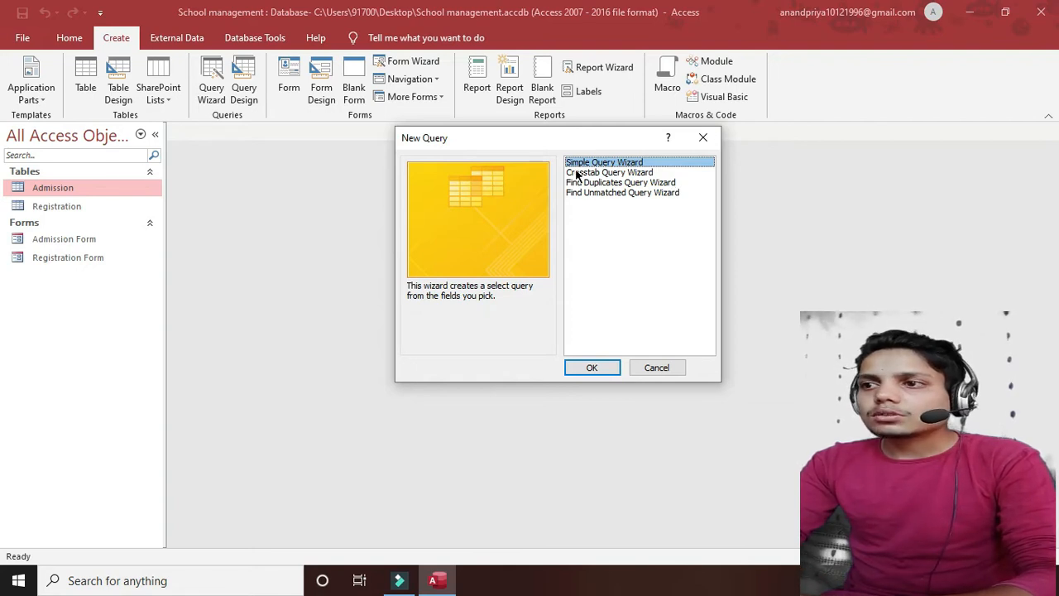
- In the Simple Query Wizard, add Reg_No, Name, Class and Fee from the Admission table
left_click(589, 369)
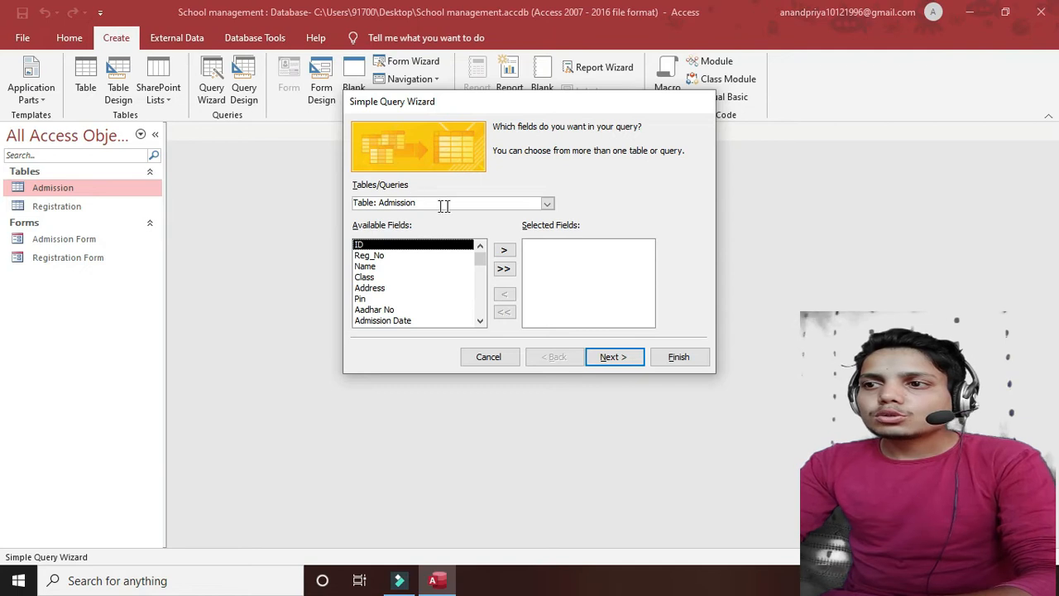
left_click(547, 203)
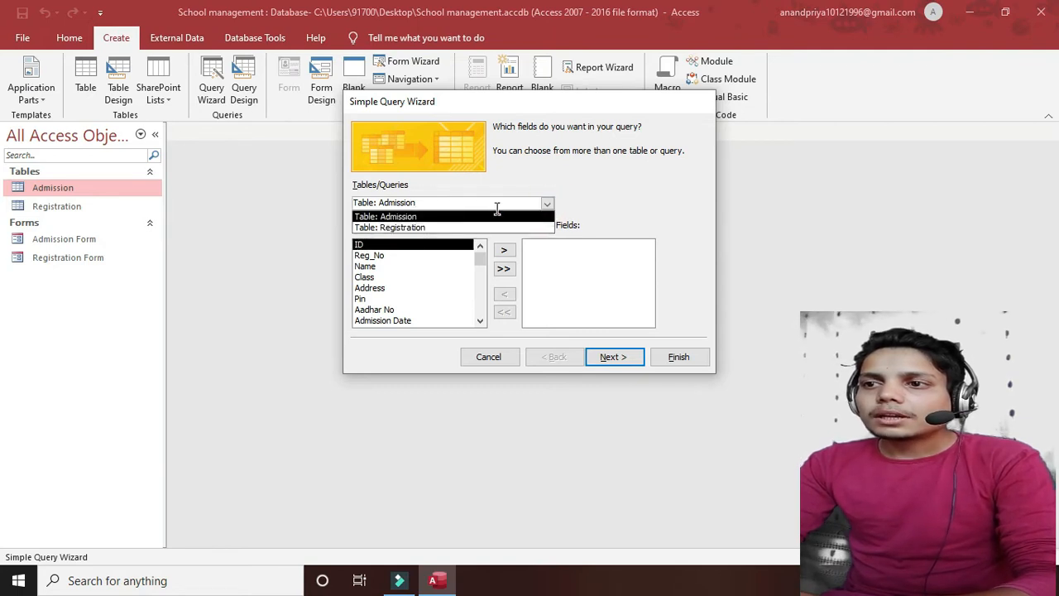
left_click(396, 217)
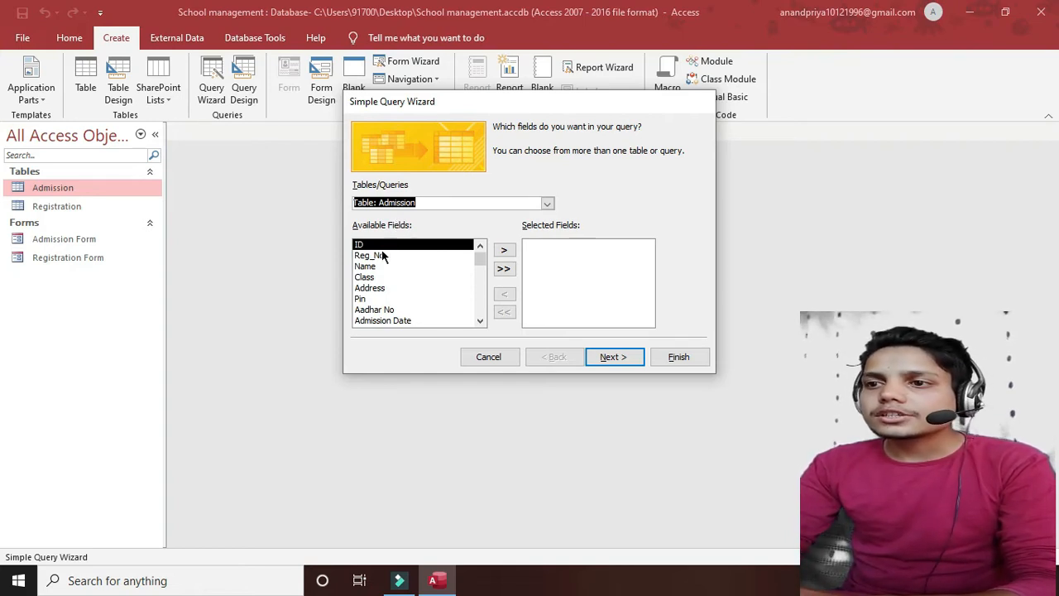
left_click(383, 257)
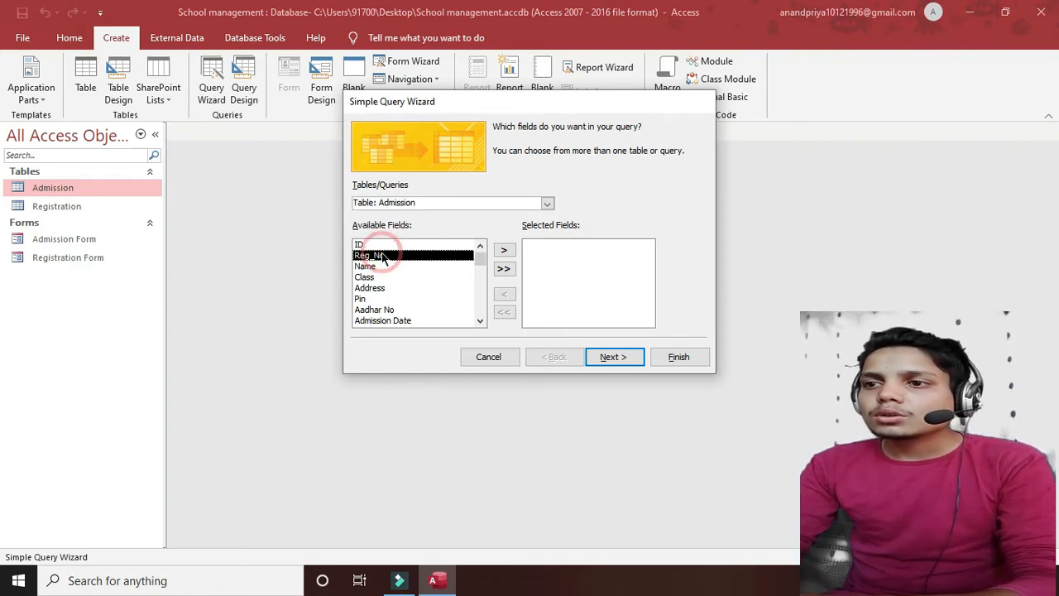
left_click(504, 251)
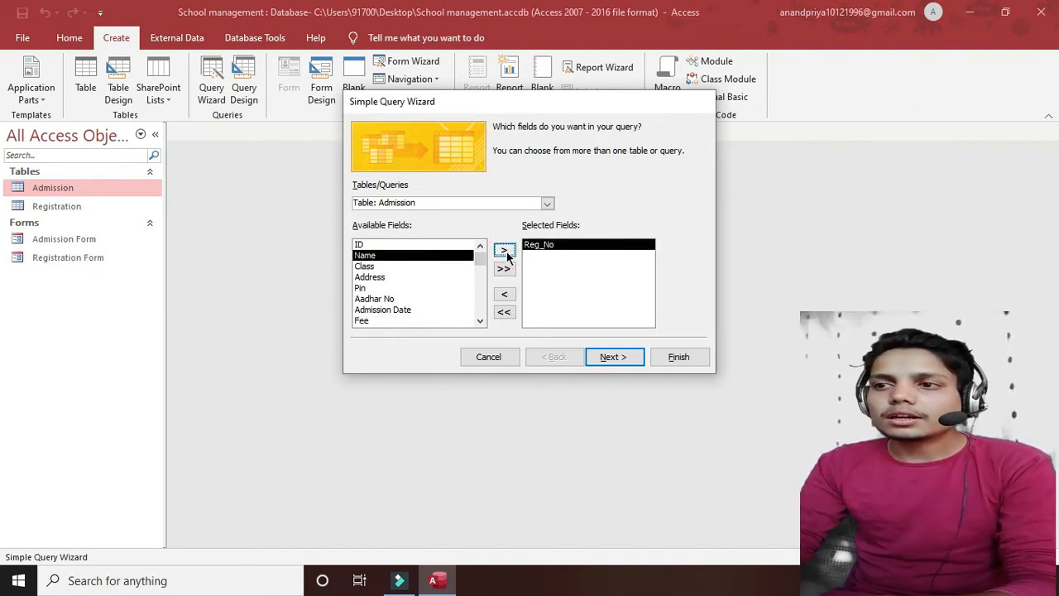
left_click(504, 251)
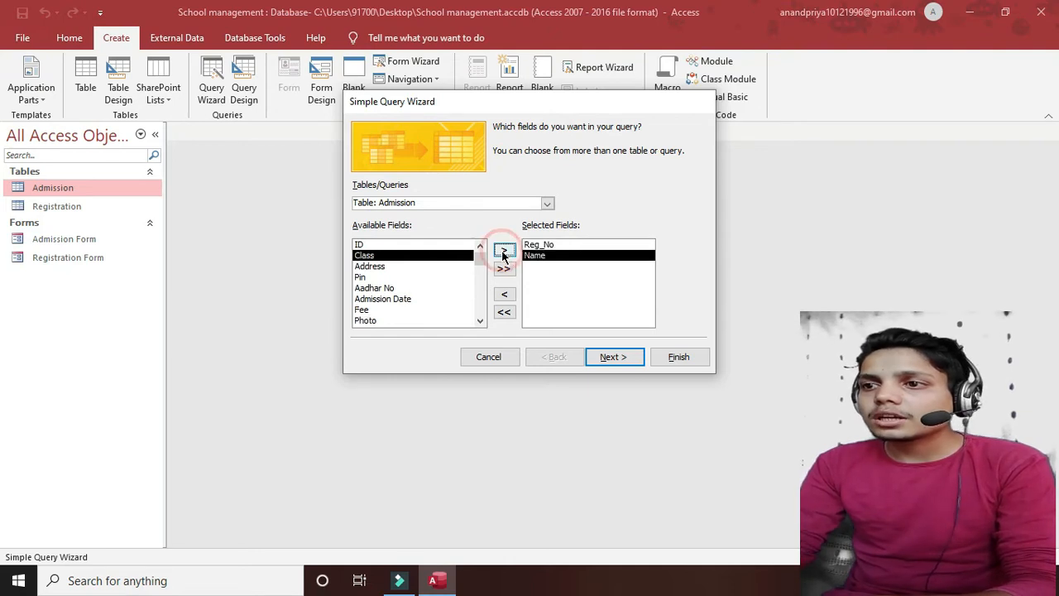
left_click(504, 252)
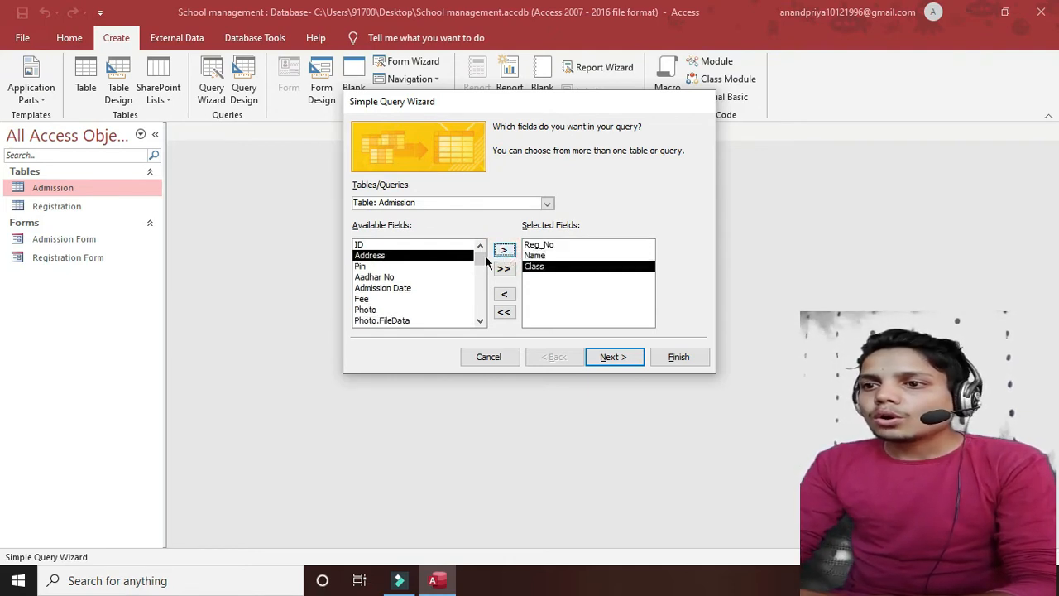
left_click(364, 300)
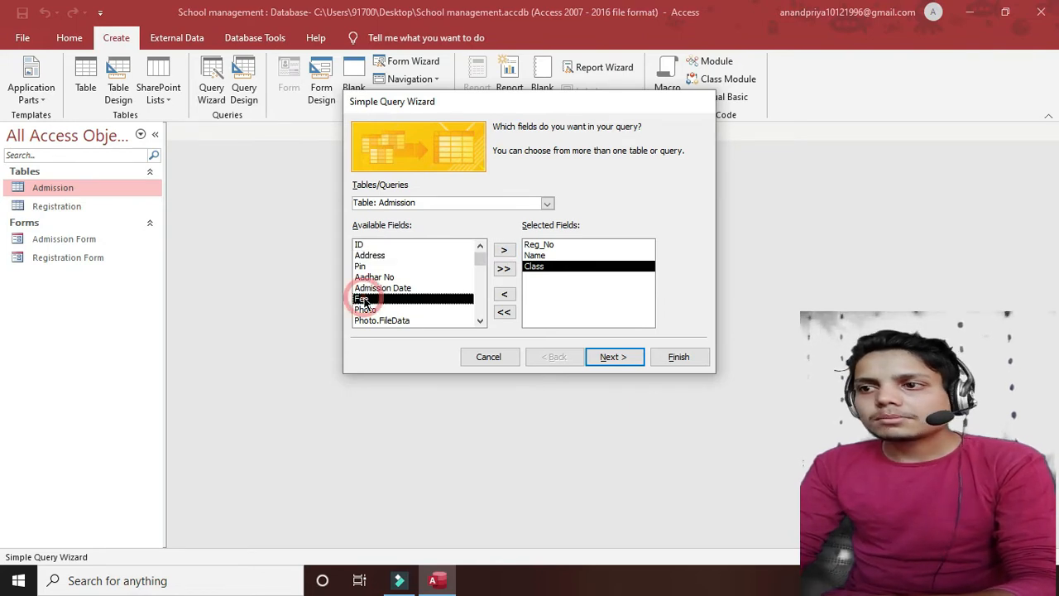
left_click(504, 252)
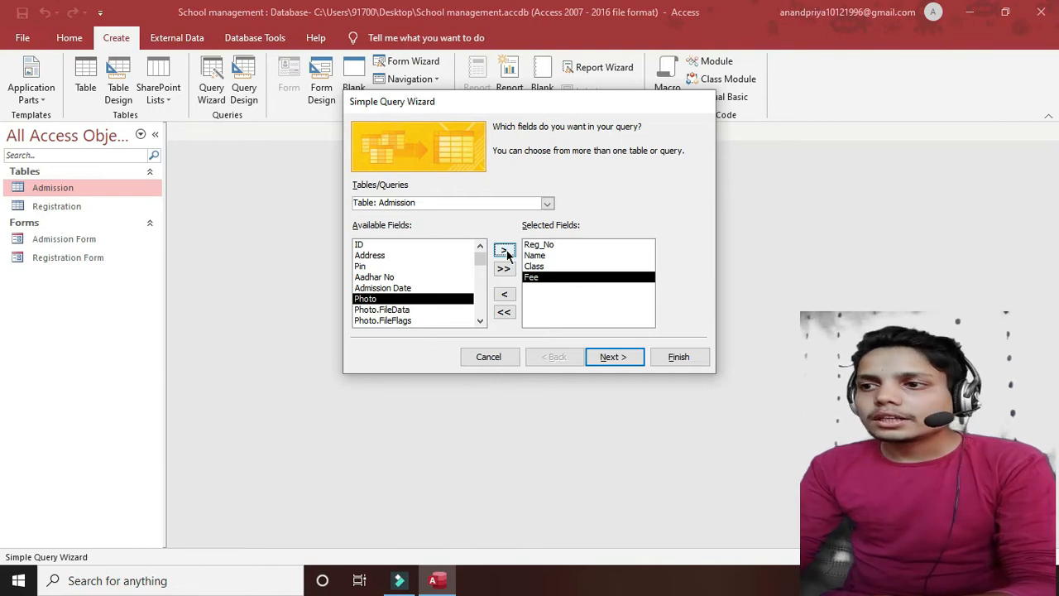
- Keep it a detail query and finish with the title Admission Query
left_click(610, 358)
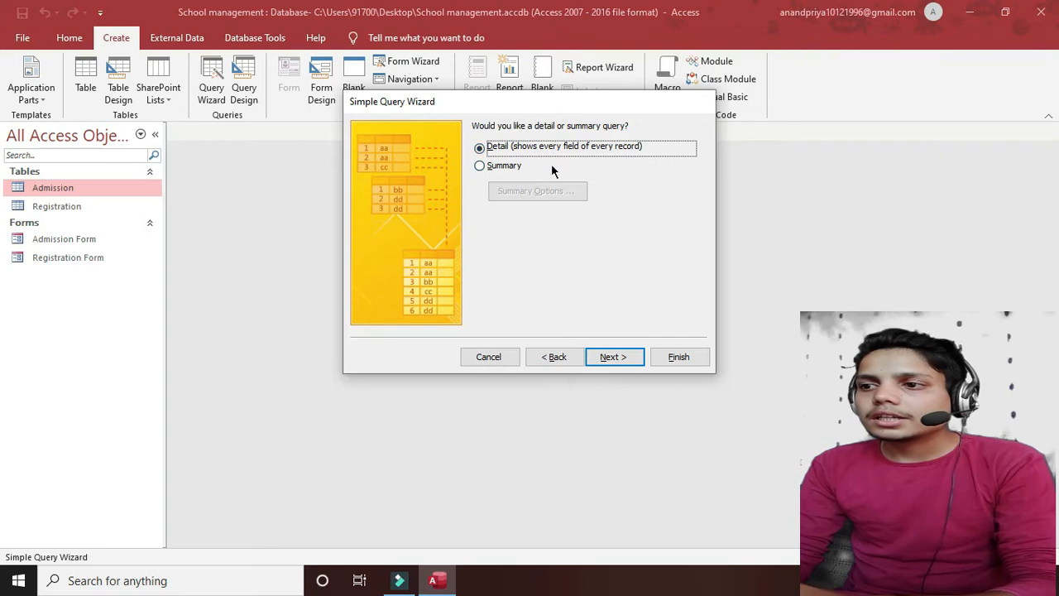
left_click(612, 356)
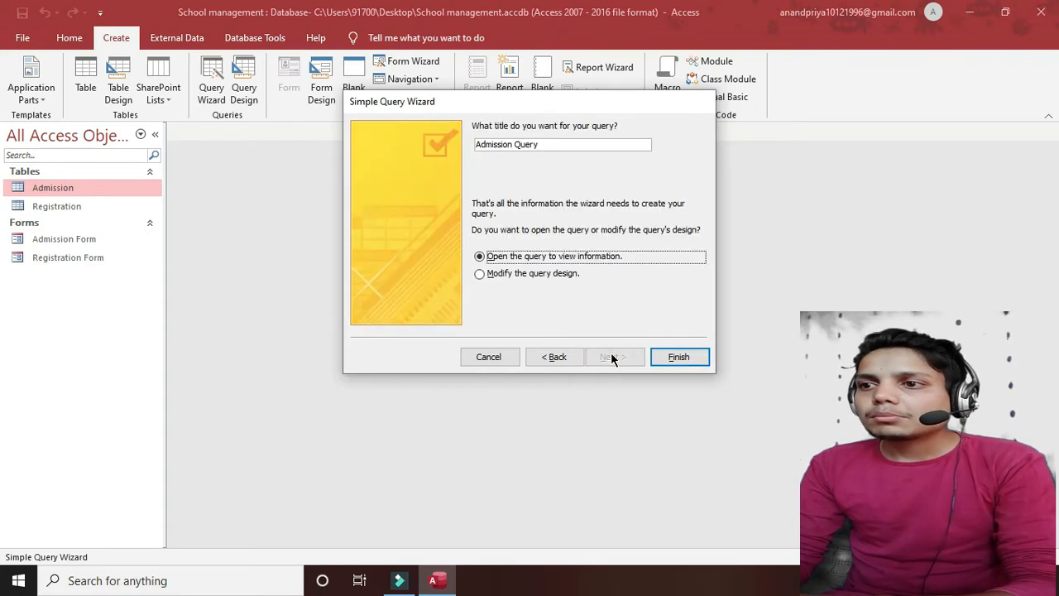
left_click(673, 357)
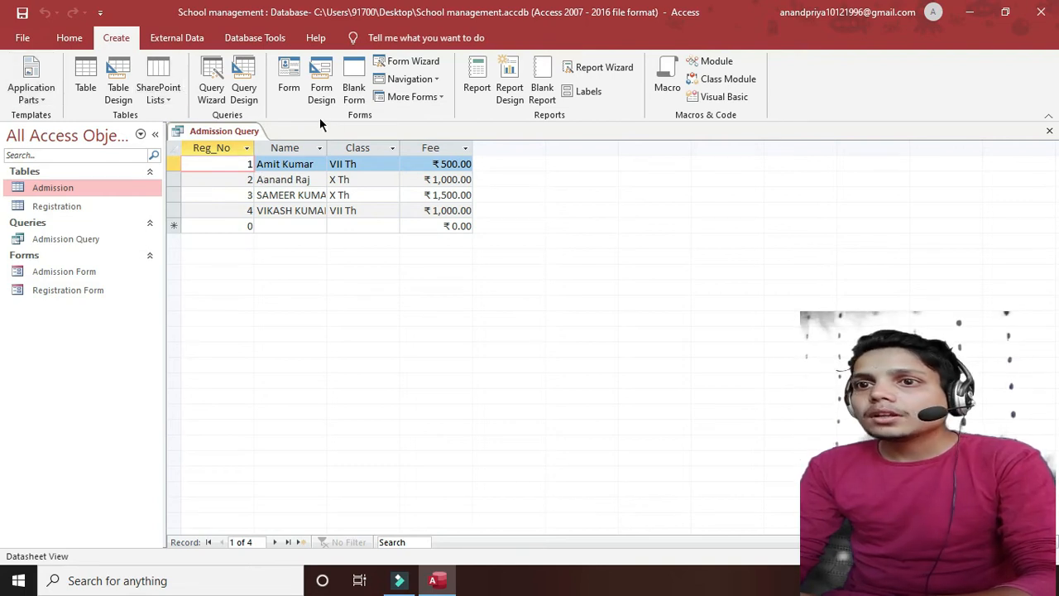
- With Admission Query's datasheet shown, open the View dropdown on the Home tab
left_click(63, 41)
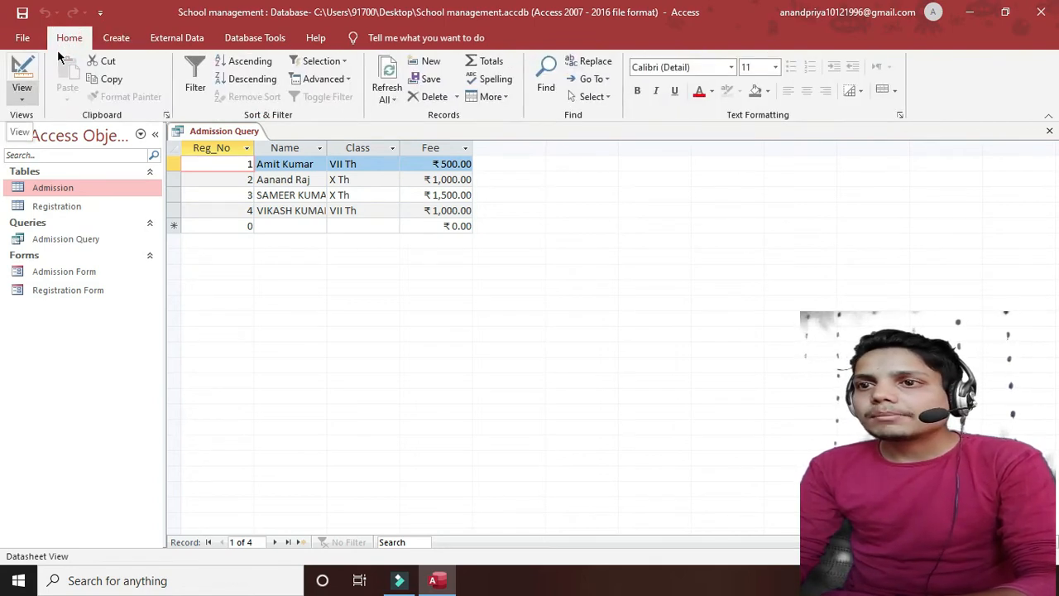
left_click(20, 91)
- In Design View, set the Class criterion to VII TH, run the query, then close it
left_click(37, 194)
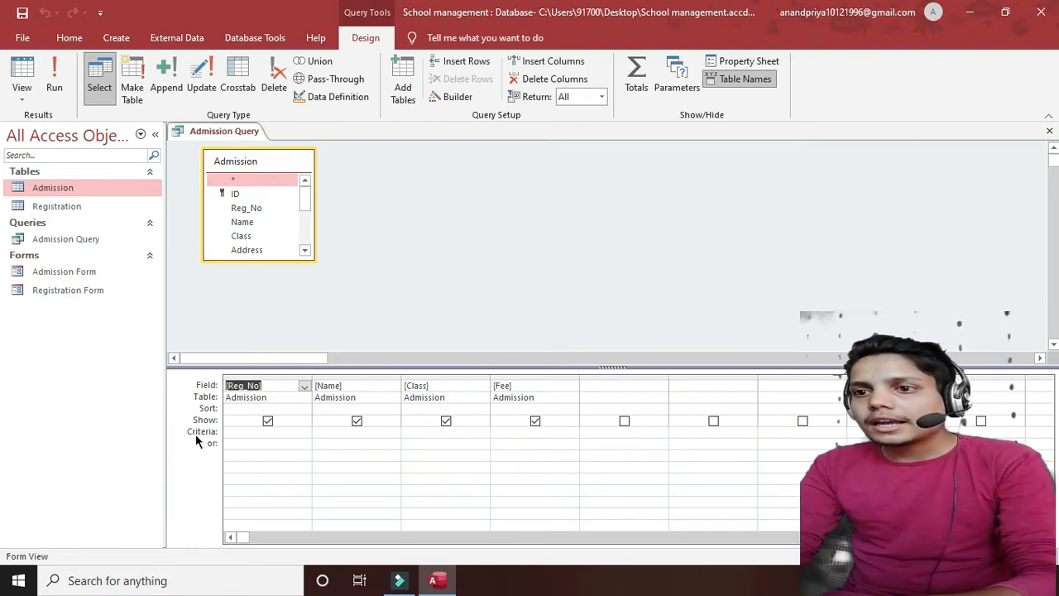
left_click(424, 431)
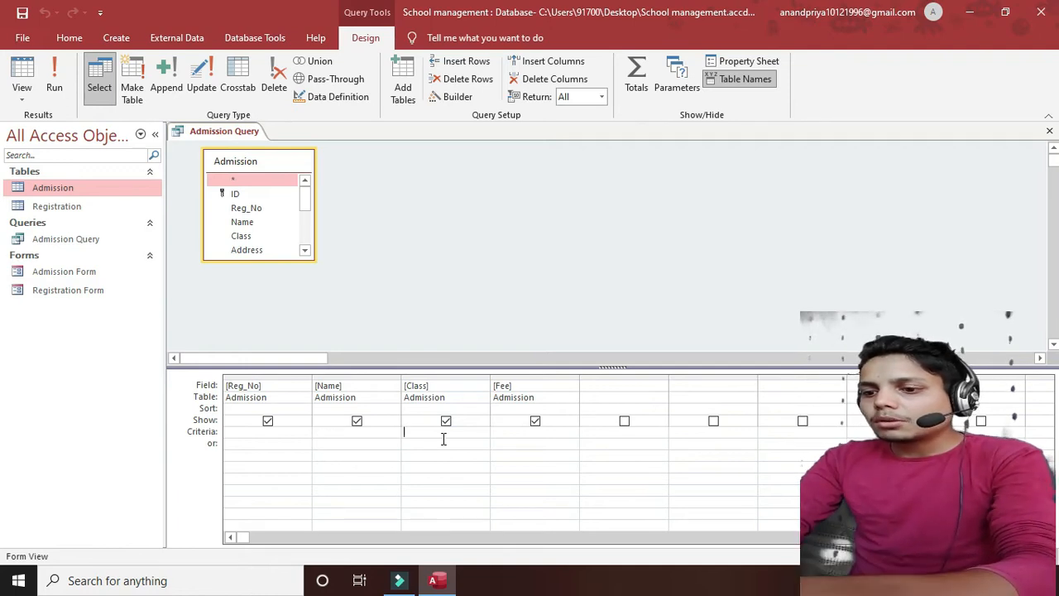
type("VII")
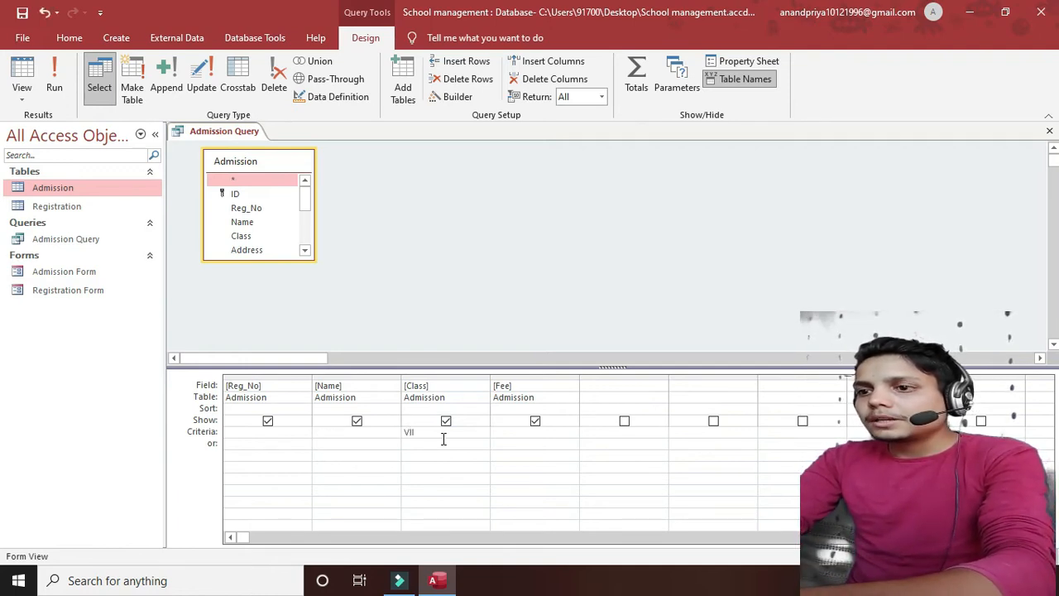
type(" TH")
key("Tab")
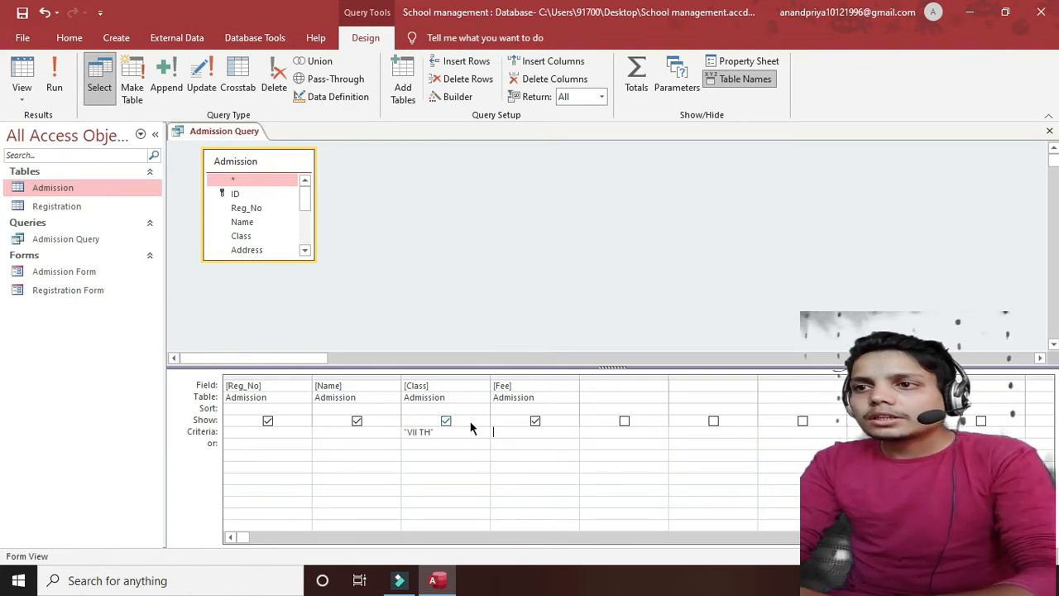
left_click(51, 73)
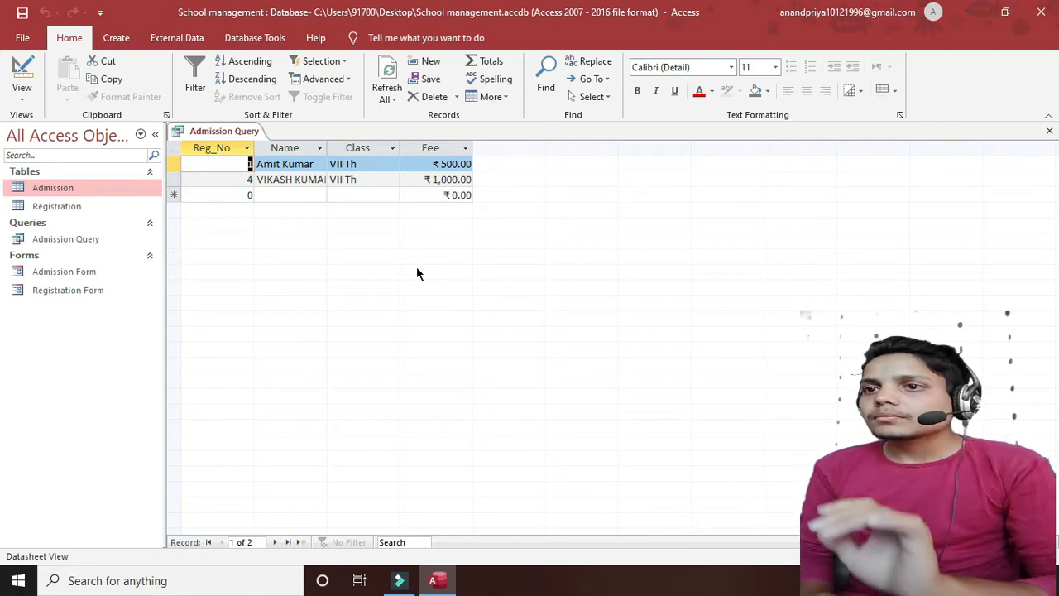
left_click(1048, 130)
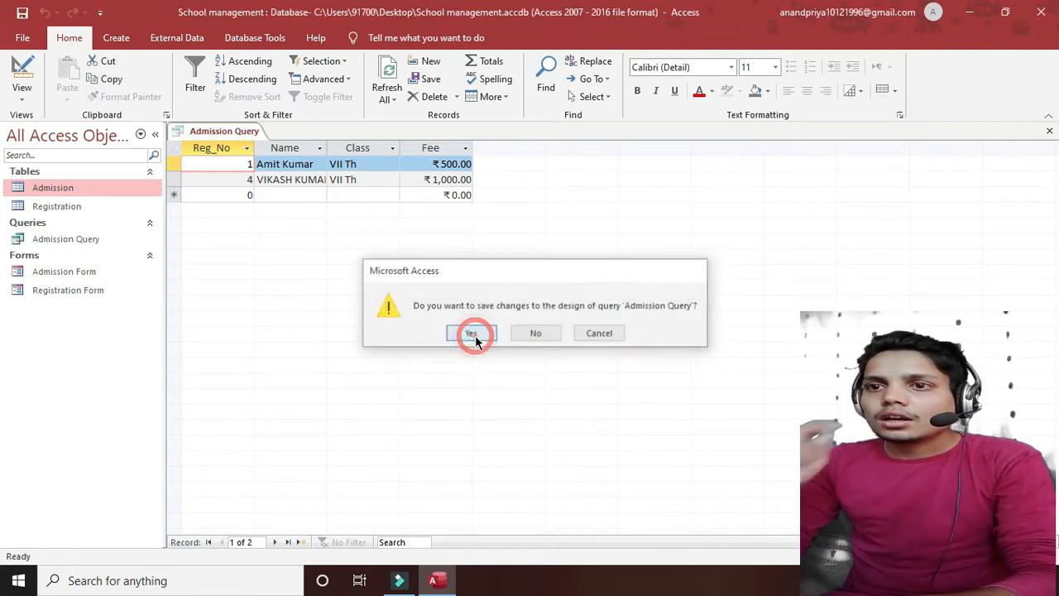
- Save Admission Query's changes, then start a new query design containing the Admission table
left_click(471, 334)
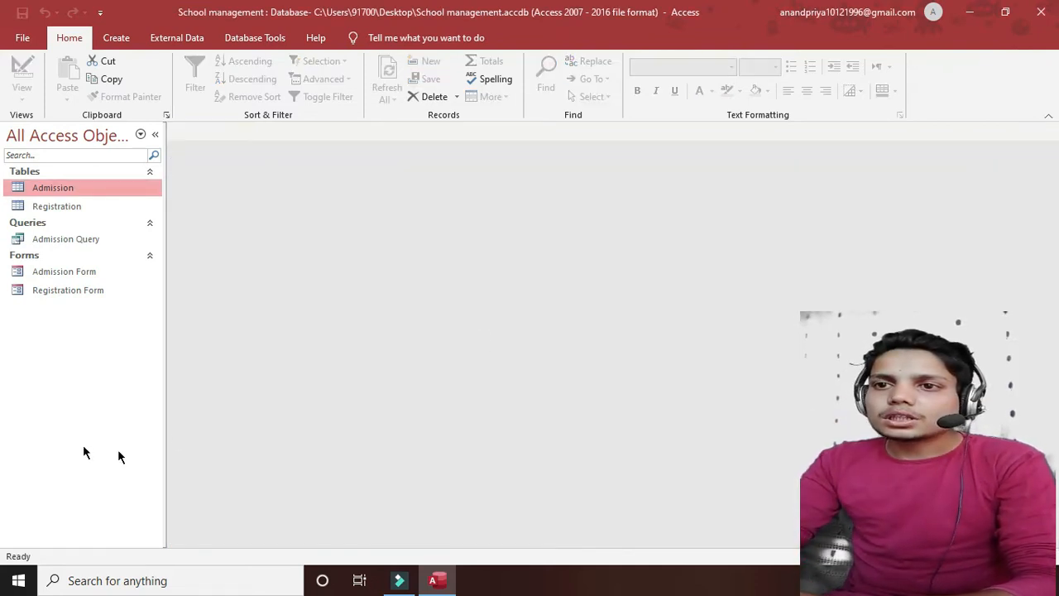
left_click(117, 39)
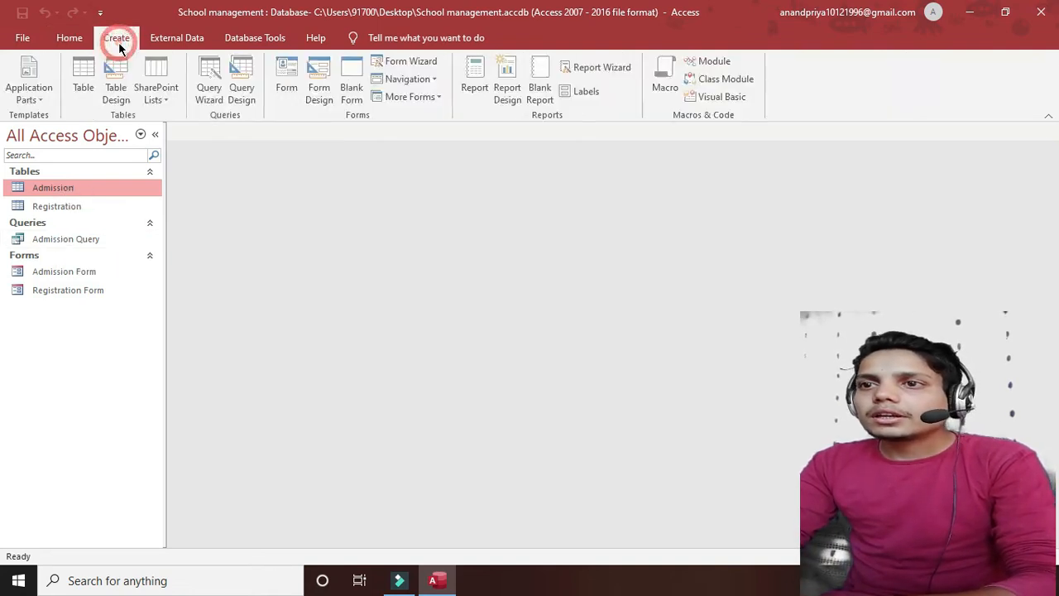
left_click(251, 101)
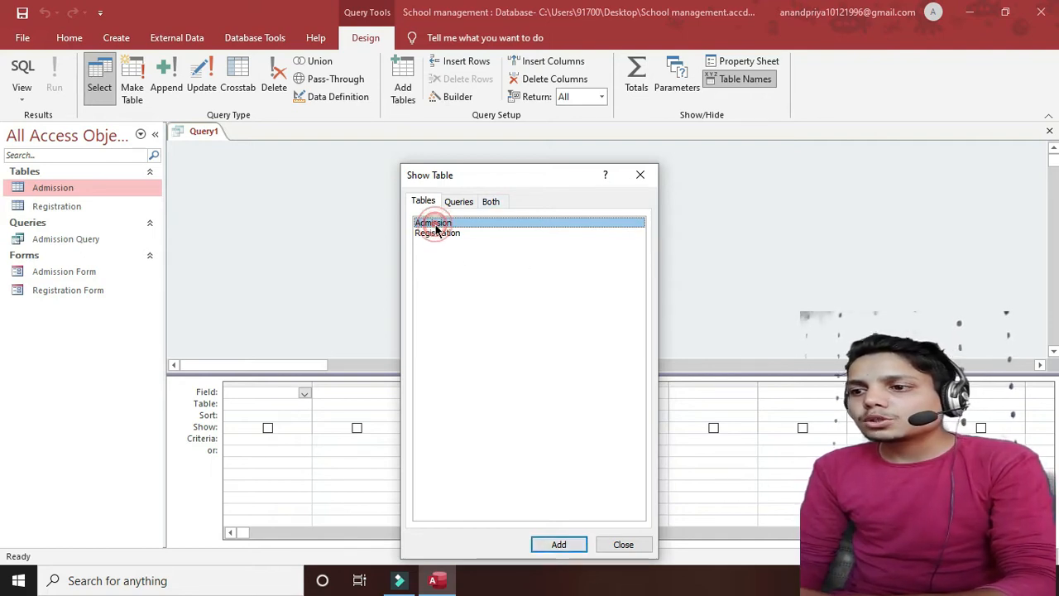
left_click(559, 544)
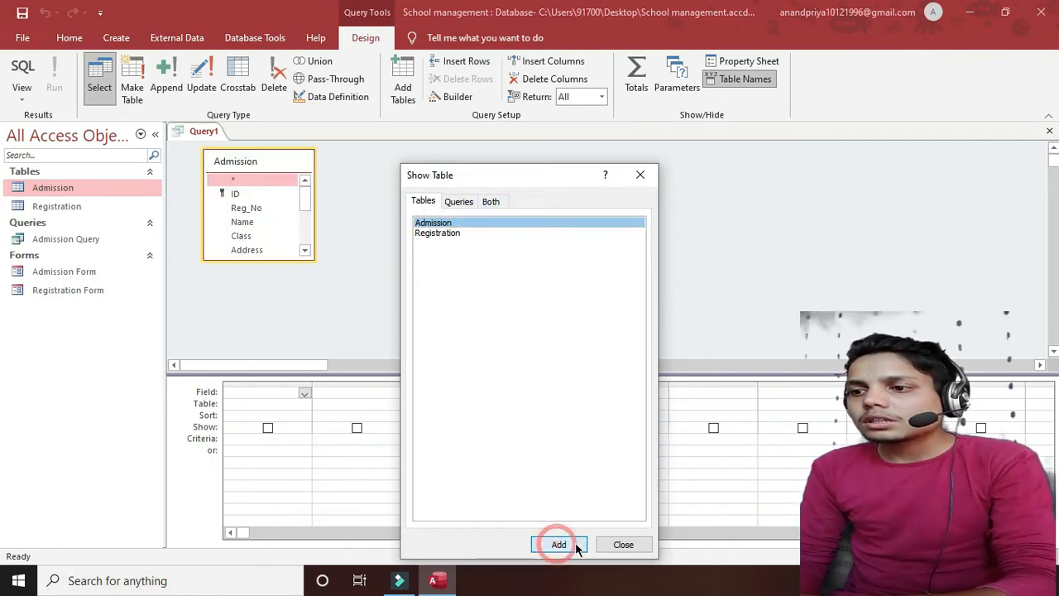
left_click(612, 545)
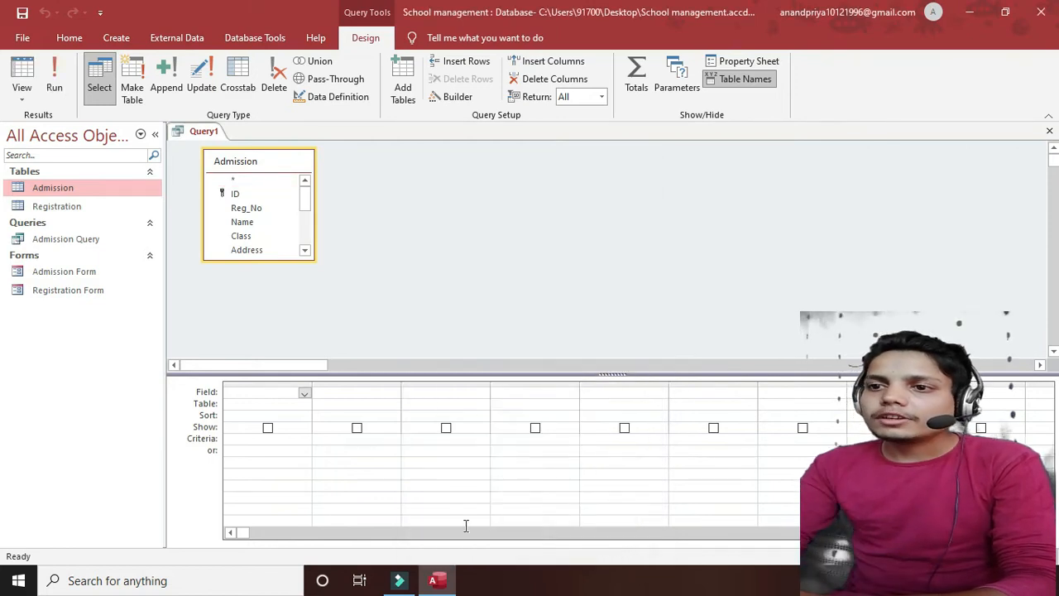
- Put Reg_No and Name from Admission into the first two grid columns
left_click(304, 393)
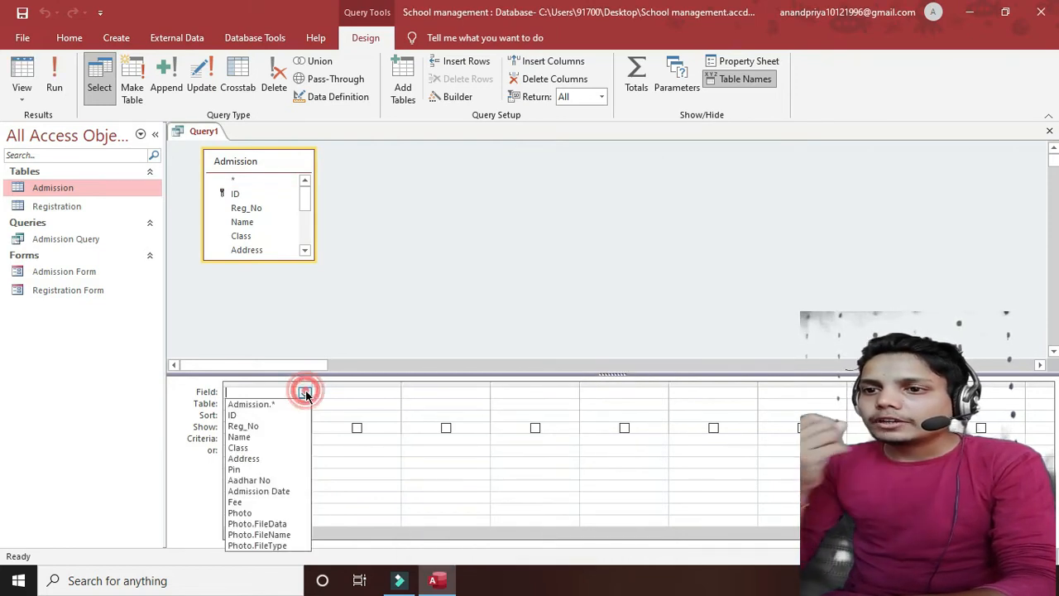
left_click(243, 425)
left_click(348, 391)
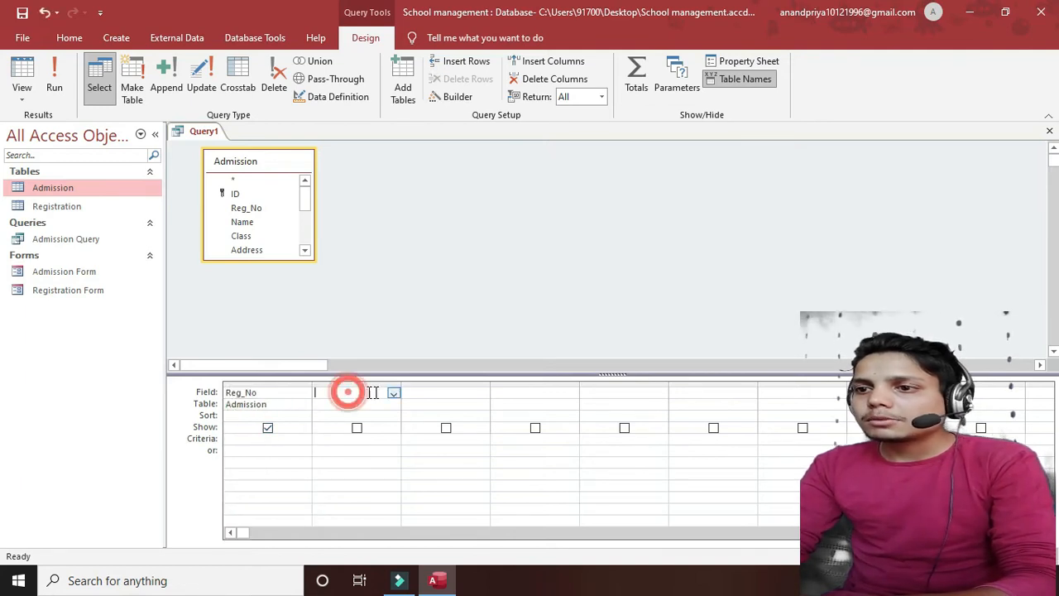
left_click(393, 393)
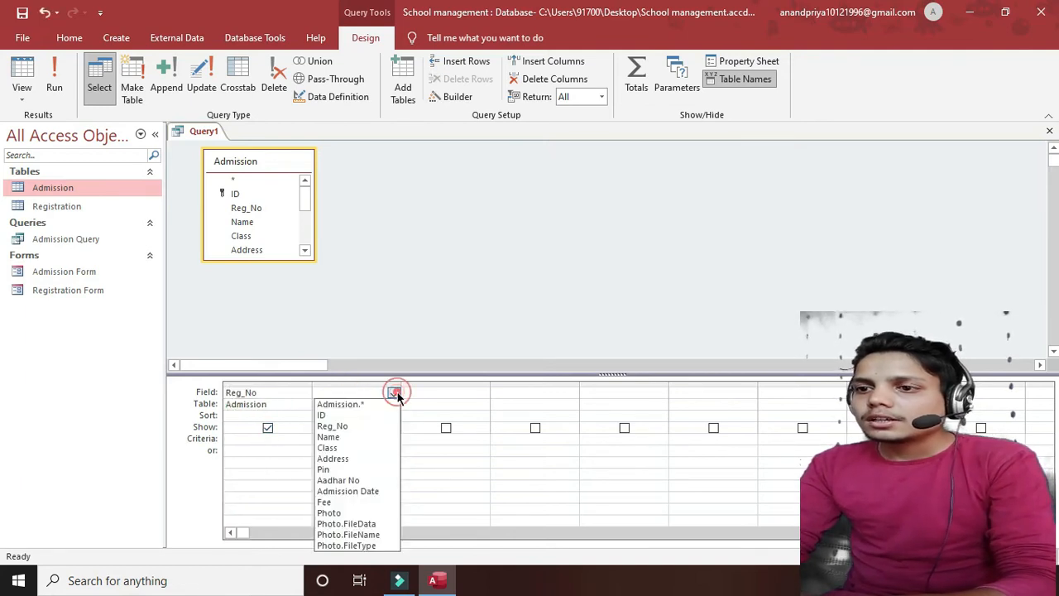
left_click(345, 405)
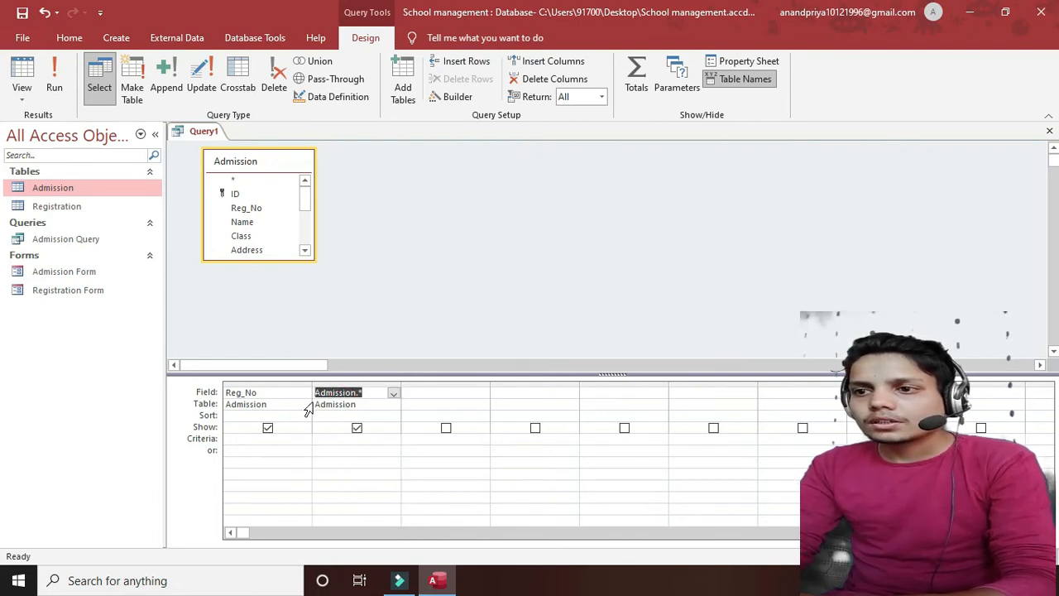
left_click(394, 394)
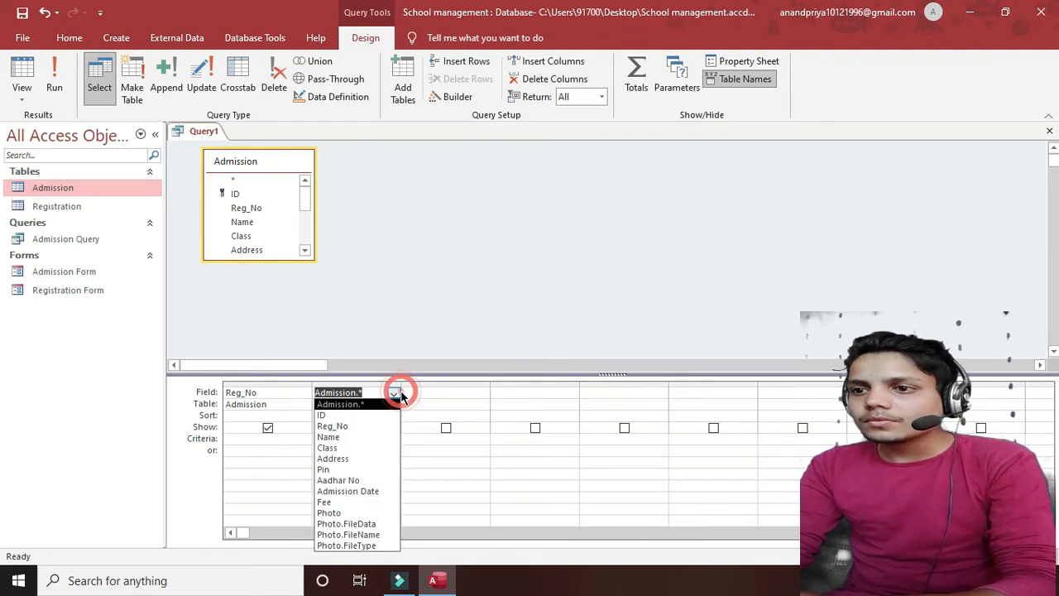
left_click(344, 440)
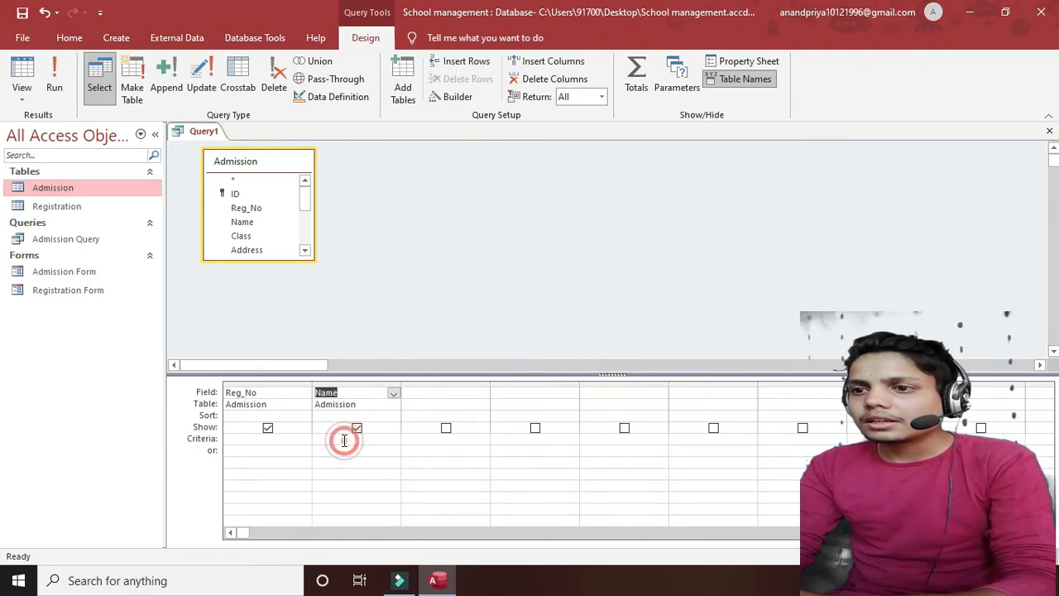
- Add Class, Address, Admission Date and Fee in columns three through six
left_click(466, 396)
left_click(484, 394)
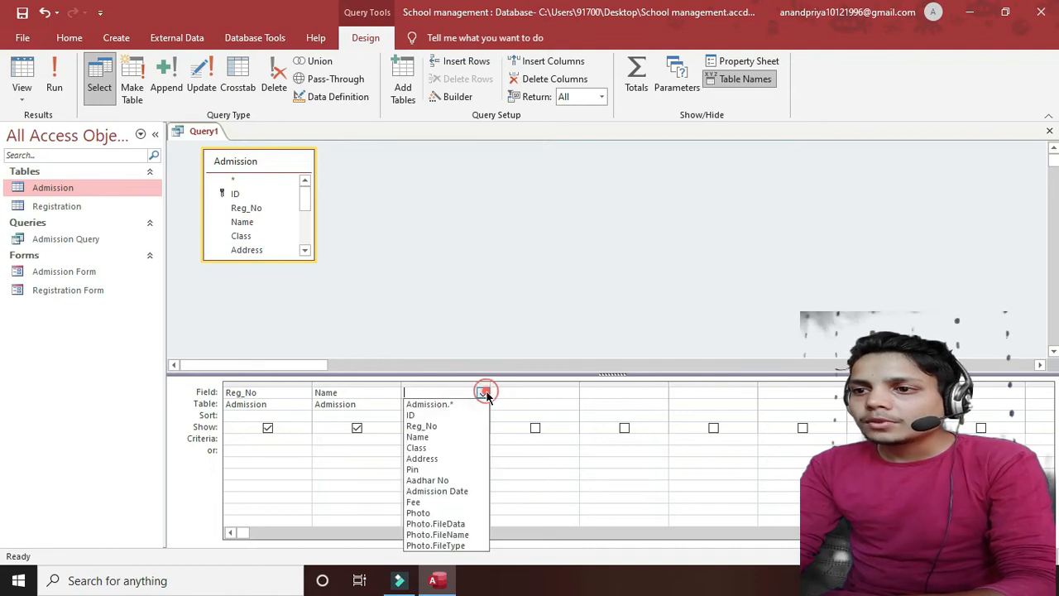
left_click(421, 448)
left_click(535, 395)
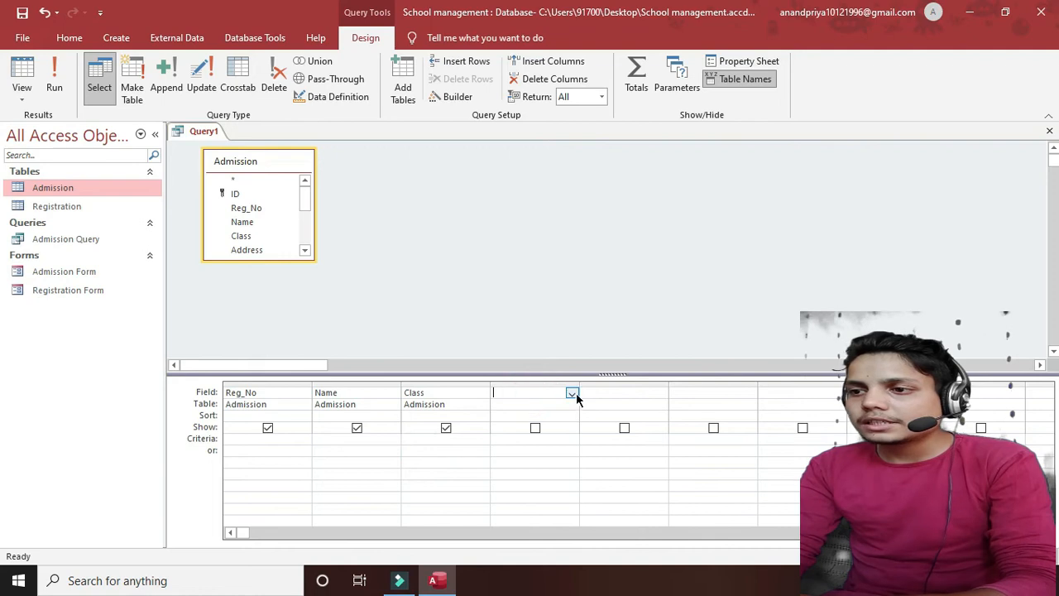
left_click(575, 393)
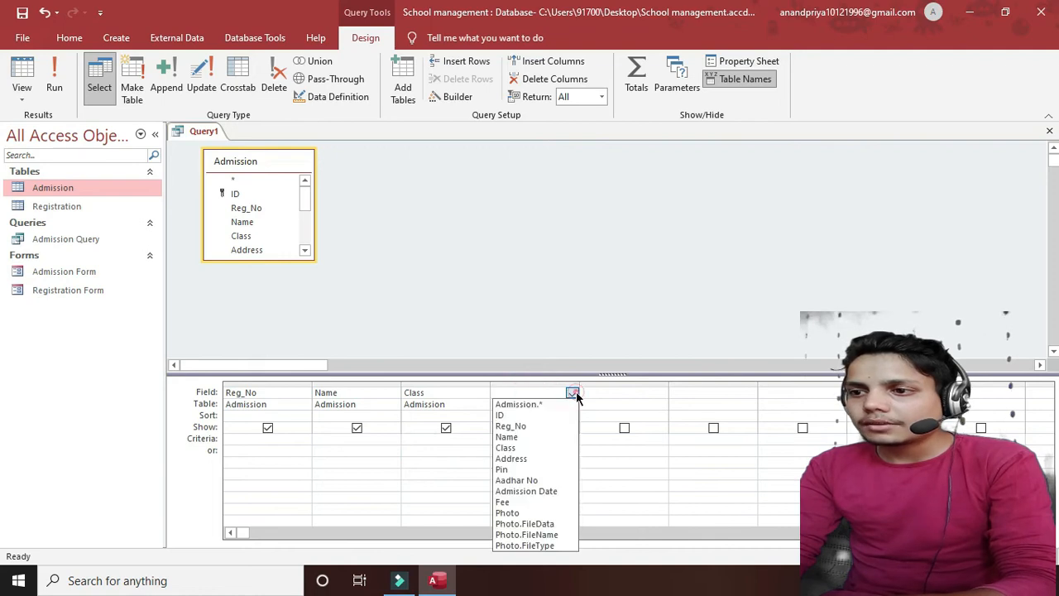
left_click(525, 460)
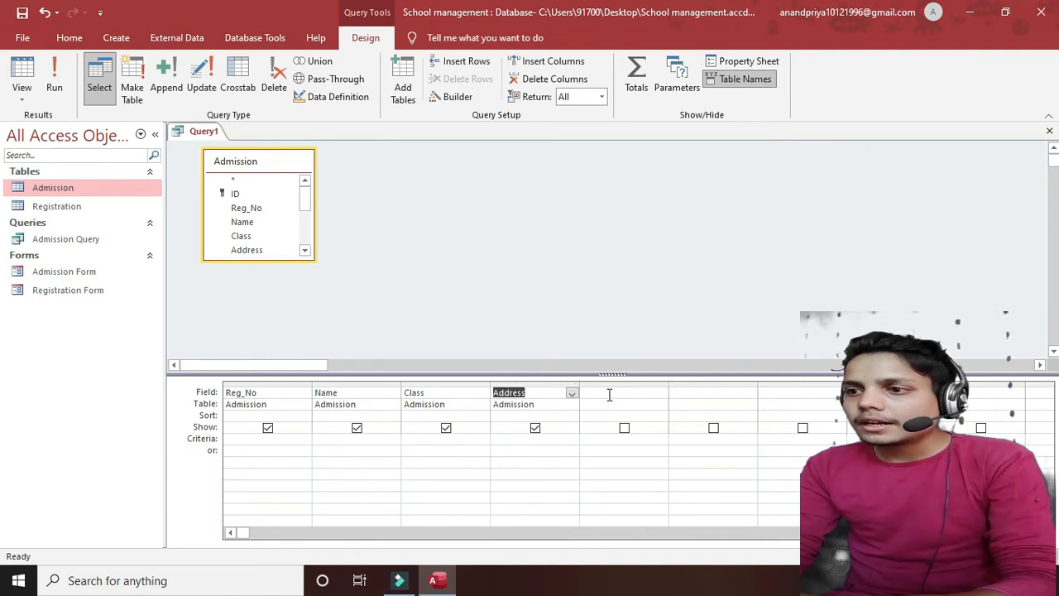
left_click(608, 392)
left_click(662, 394)
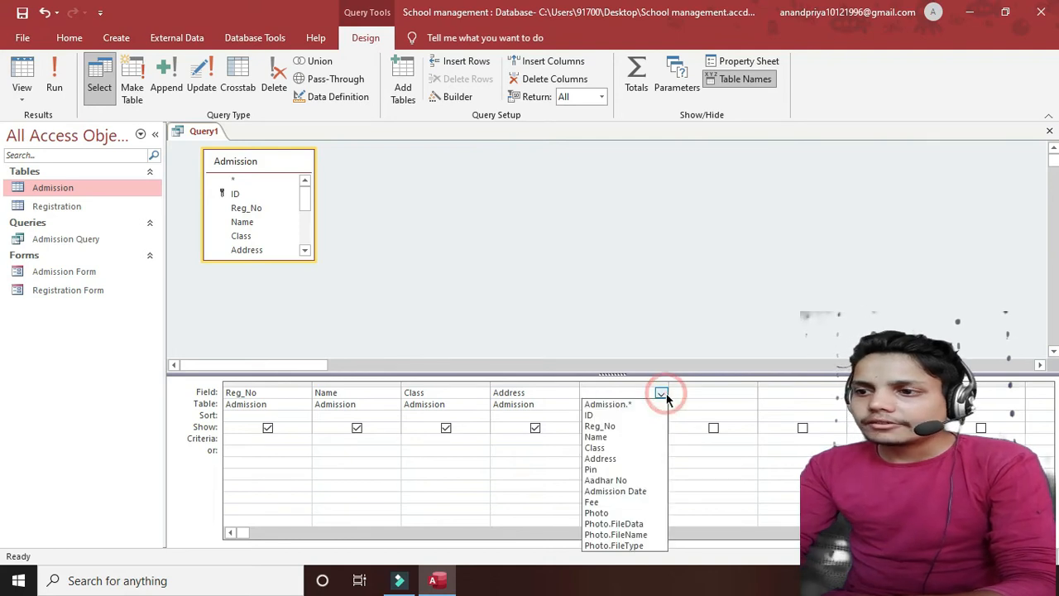
left_click(606, 493)
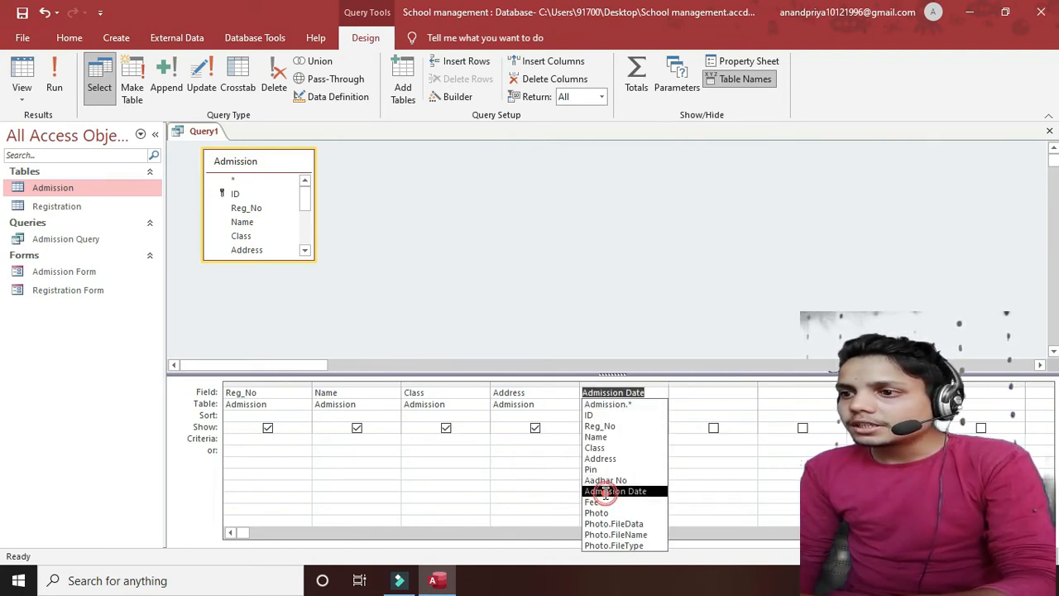
left_click(727, 393)
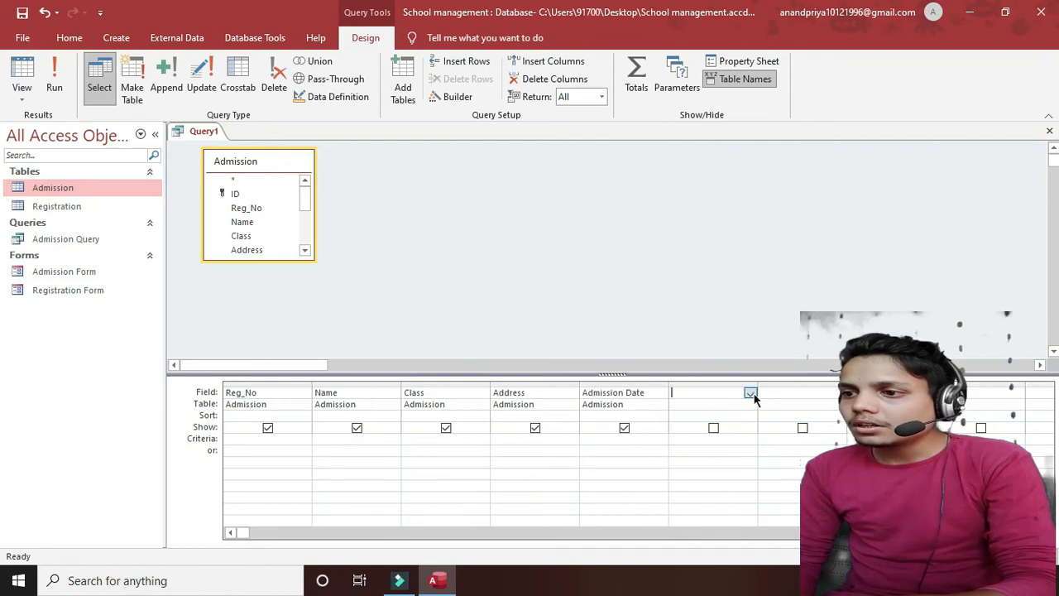
left_click(750, 394)
left_click(680, 501)
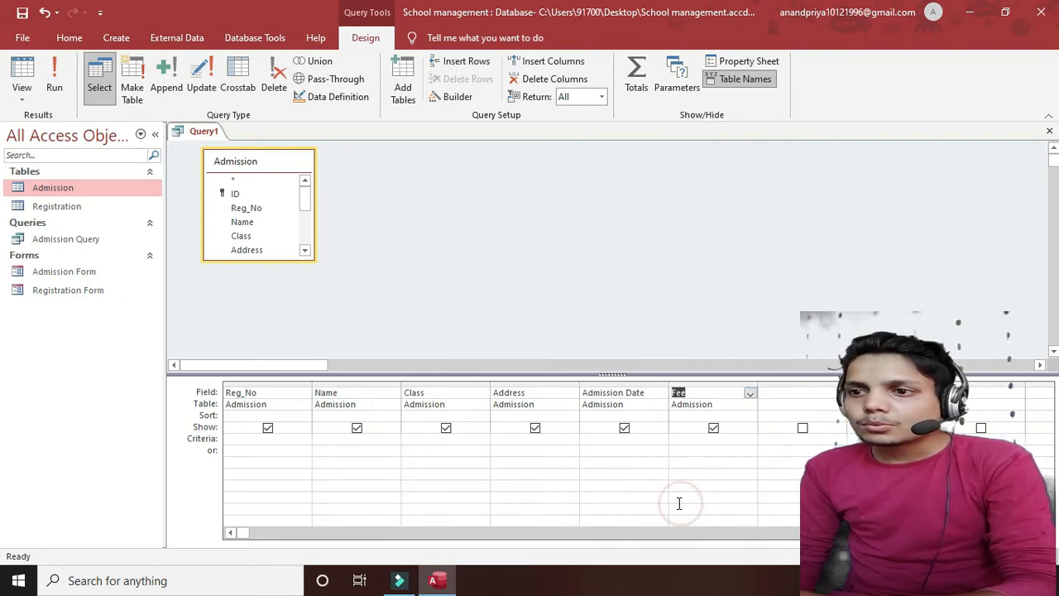
- Hide the Address column, set the Class criterion to "XTH", and run Query1
left_click(535, 429)
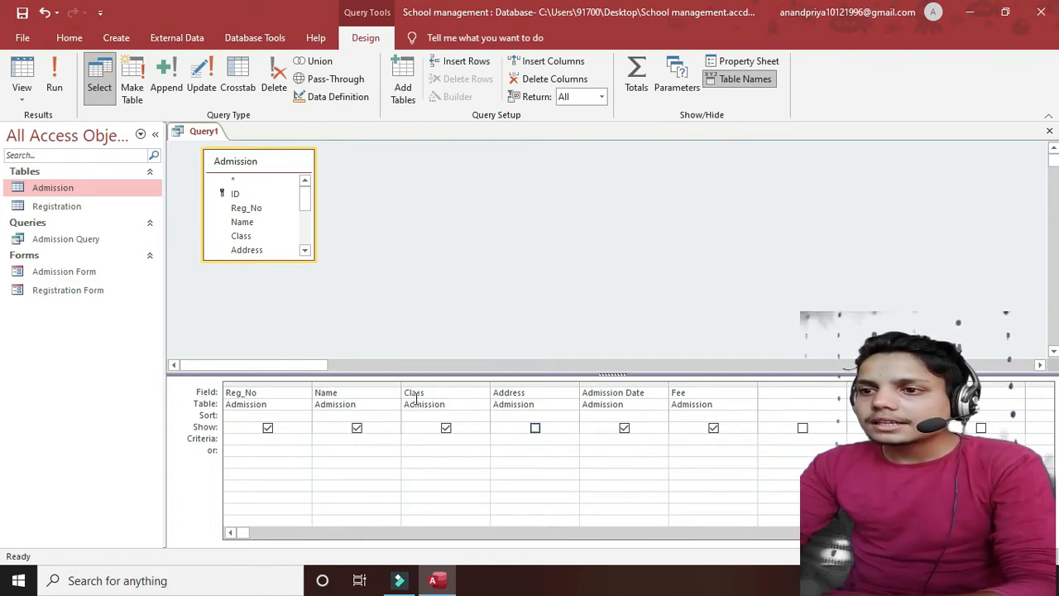
left_click(413, 437)
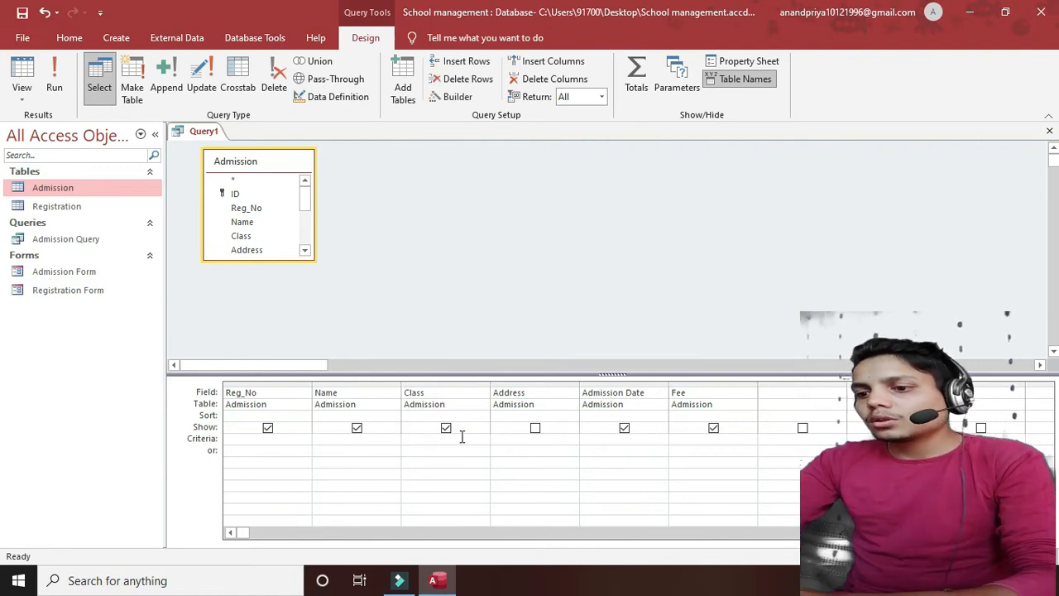
type("\"")
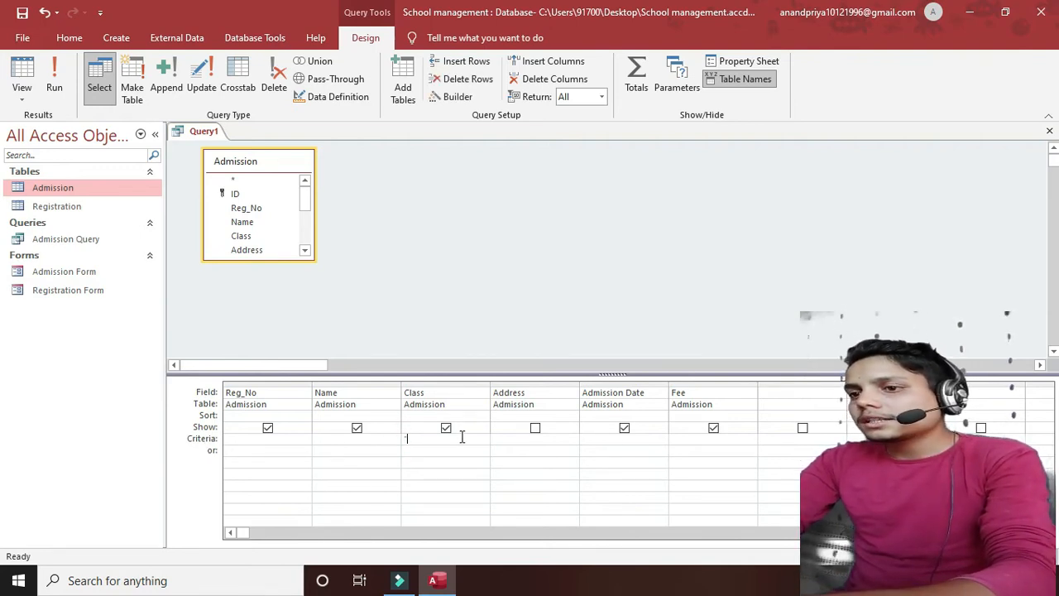
type("XTH")
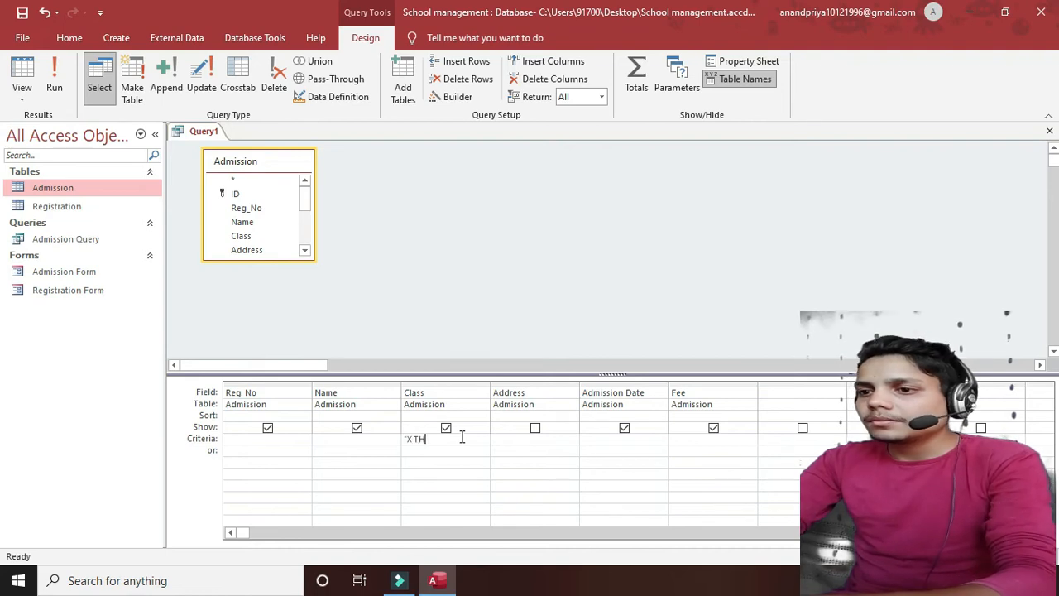
type("\"")
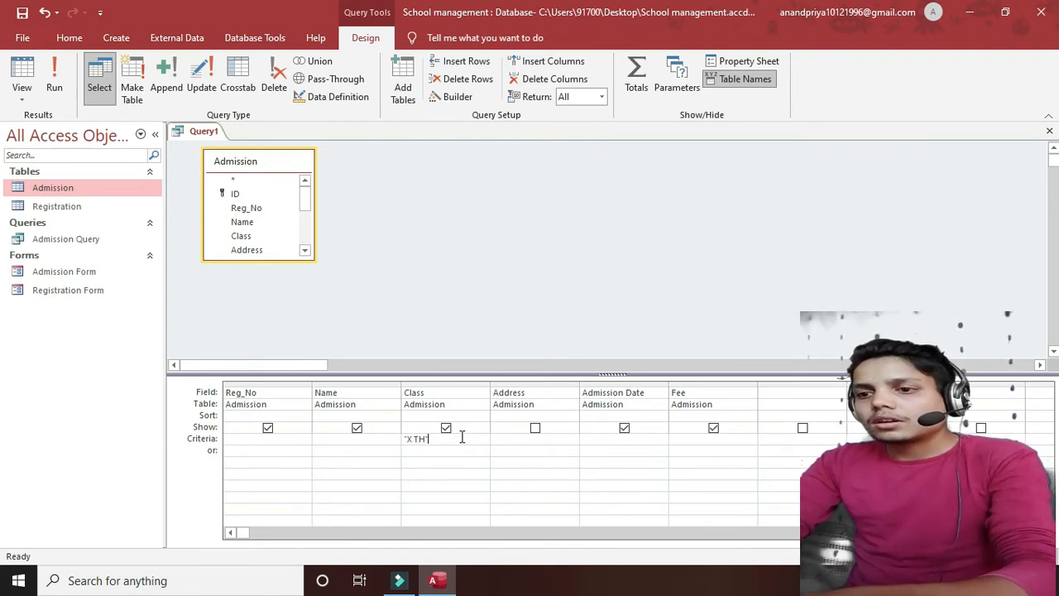
left_click(54, 93)
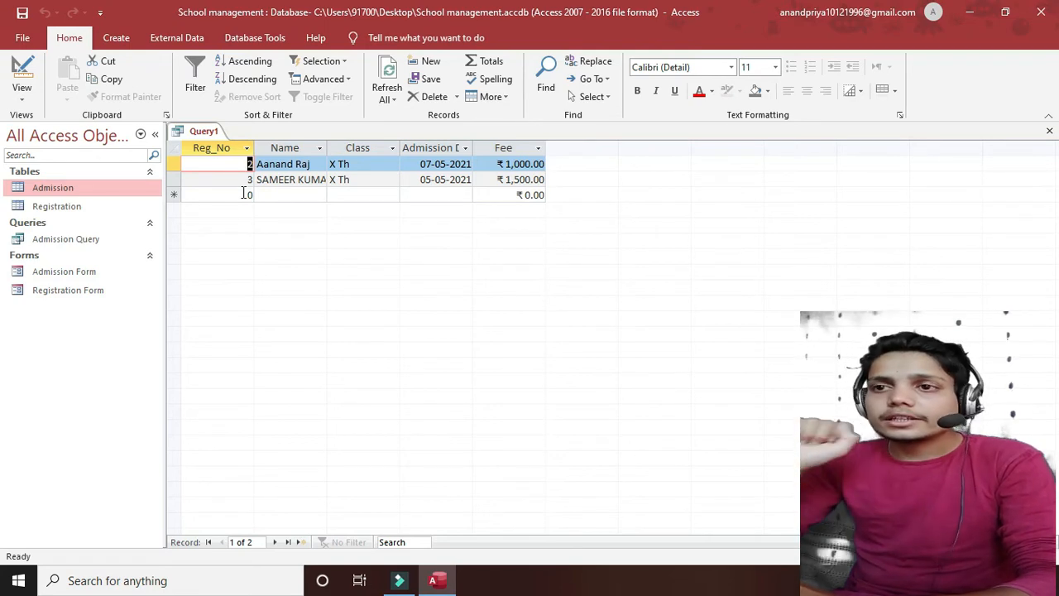
- Back in Design View, re-tick Show for Address and run Query1 again
left_click(21, 95)
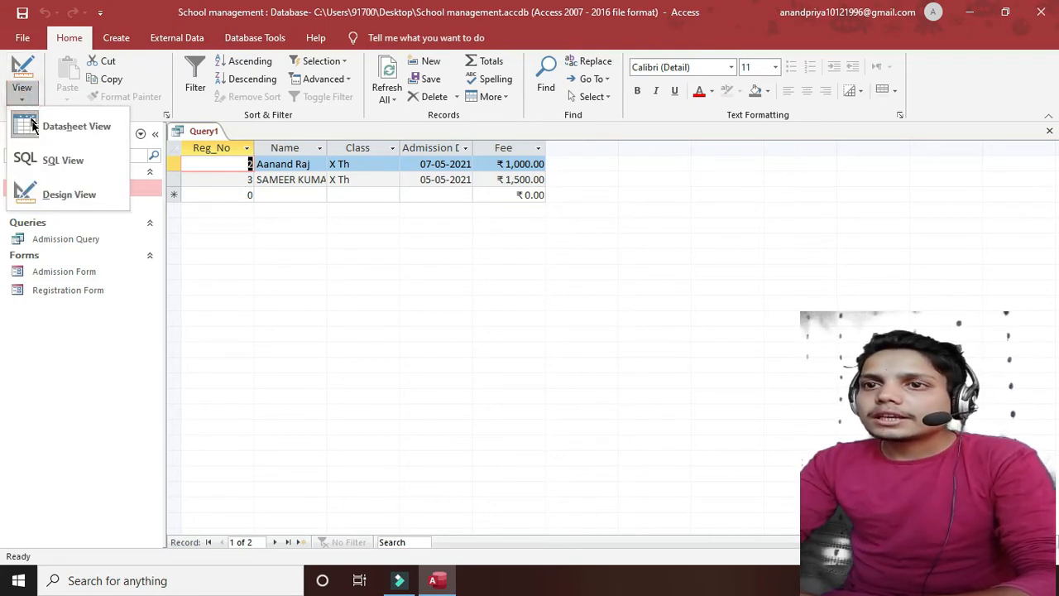
left_click(42, 192)
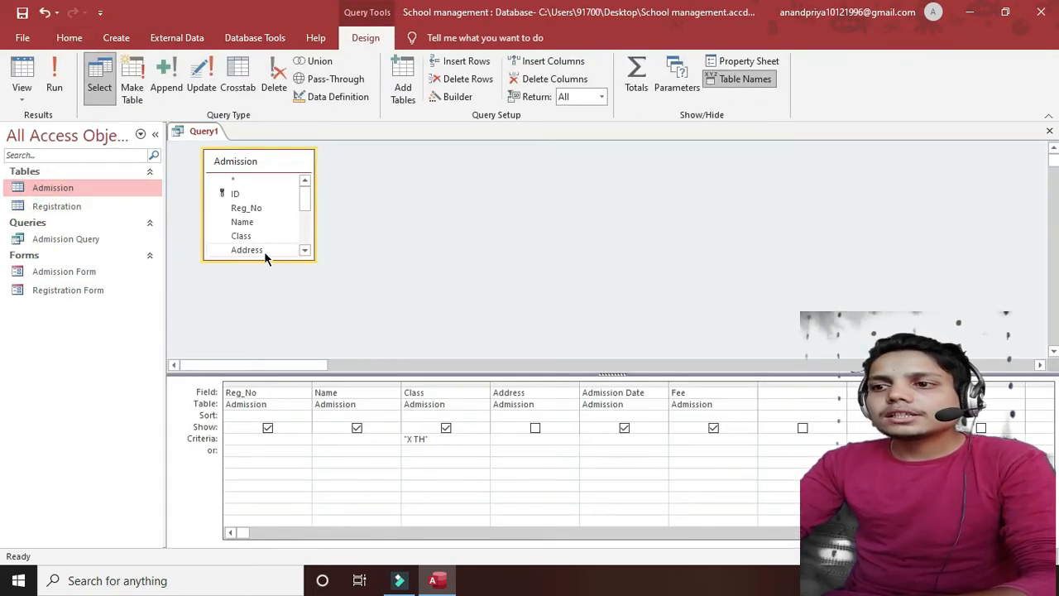
left_click(534, 437)
left_click(534, 430)
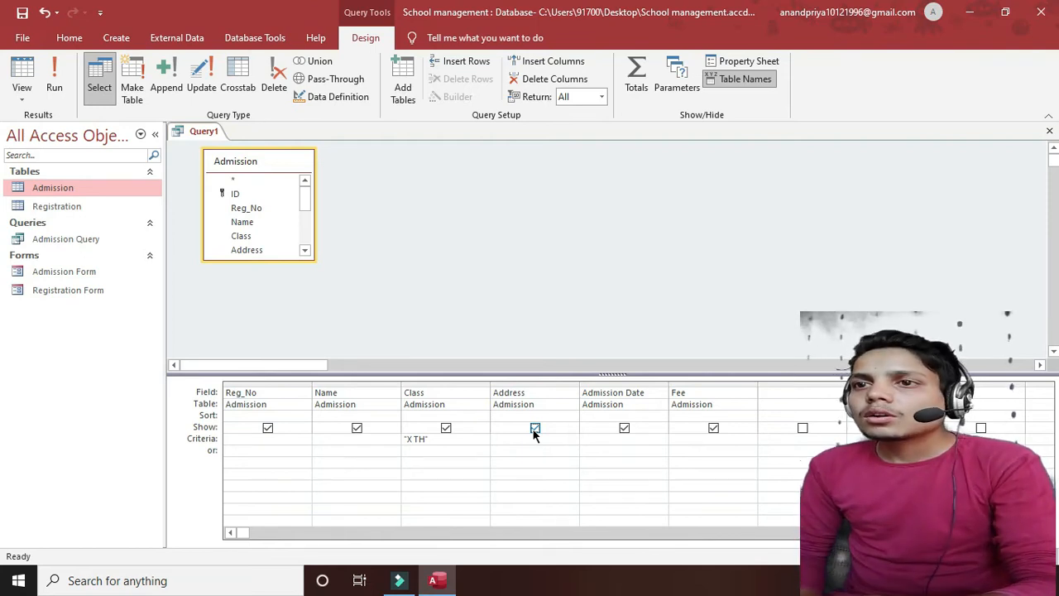
left_click(56, 91)
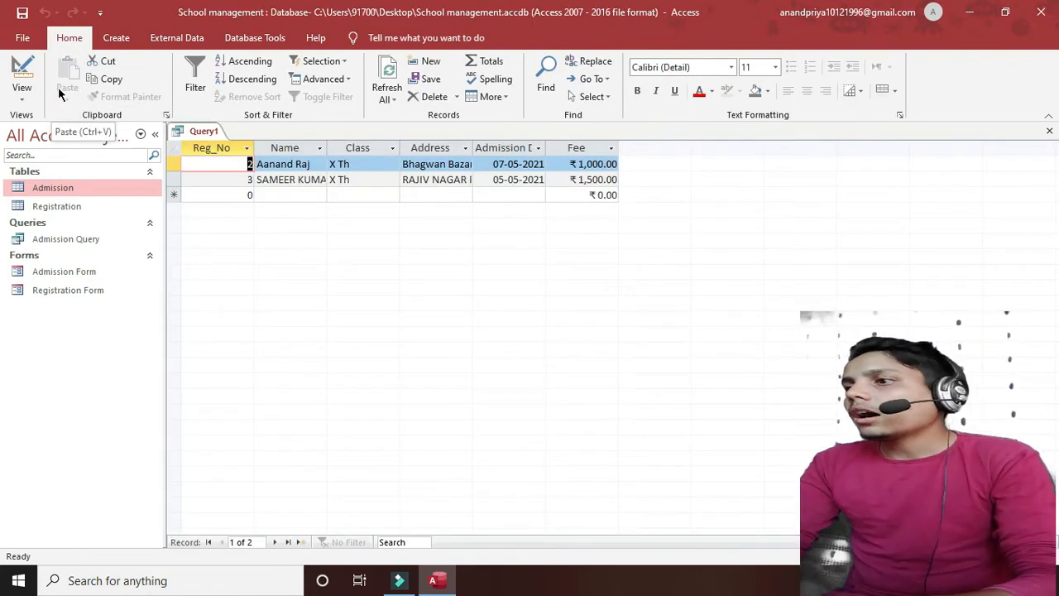
- Close Query1 and discard the changes to its design
left_click(1049, 130)
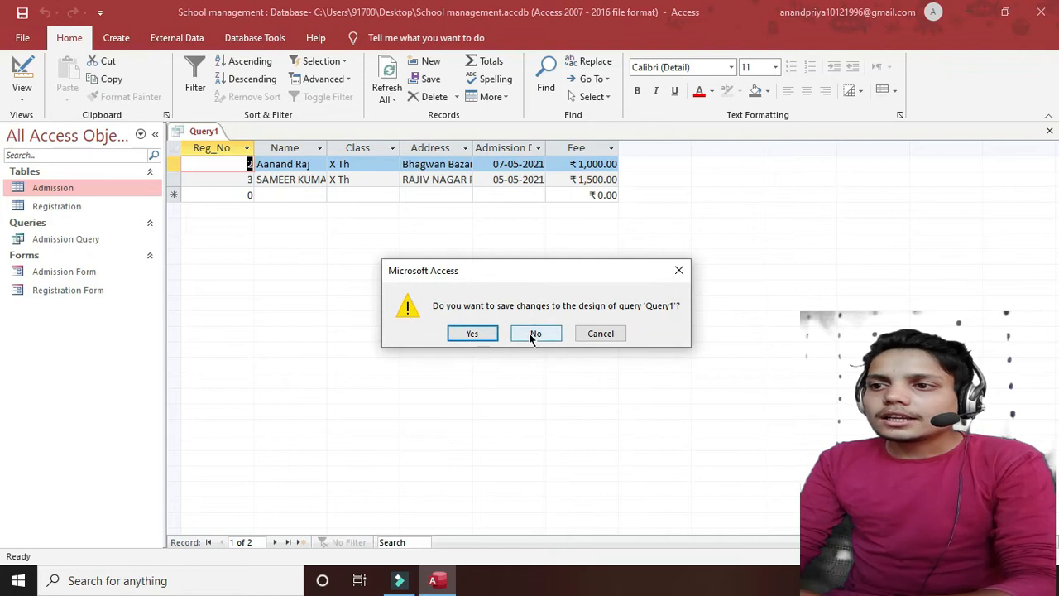
left_click(534, 335)
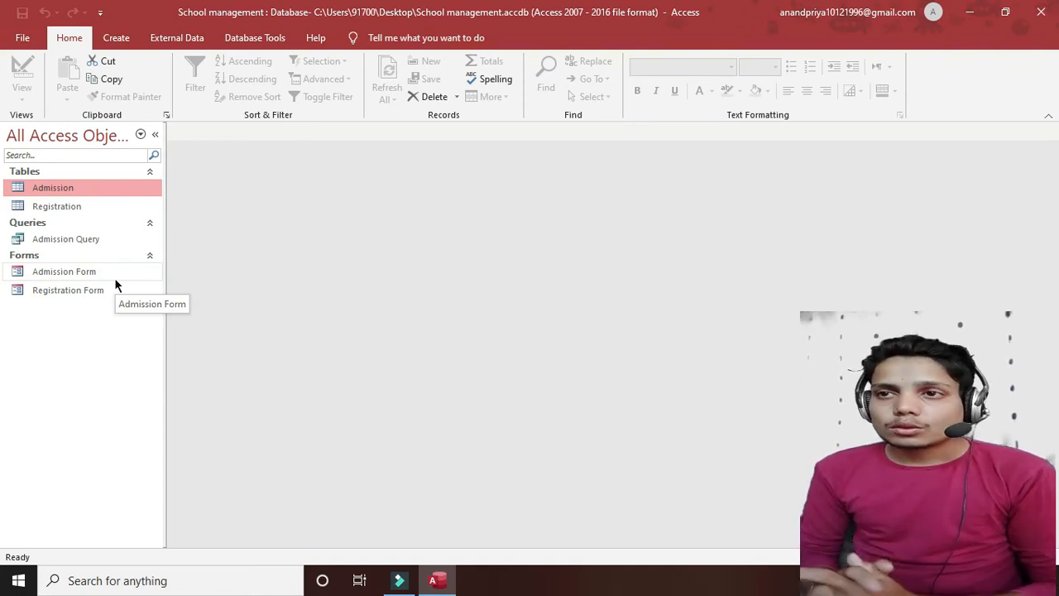
- Start a Simple Query Wizard and add Reg_No, Name, Father's_Name and Mobile_No from Registration
left_click(117, 38)
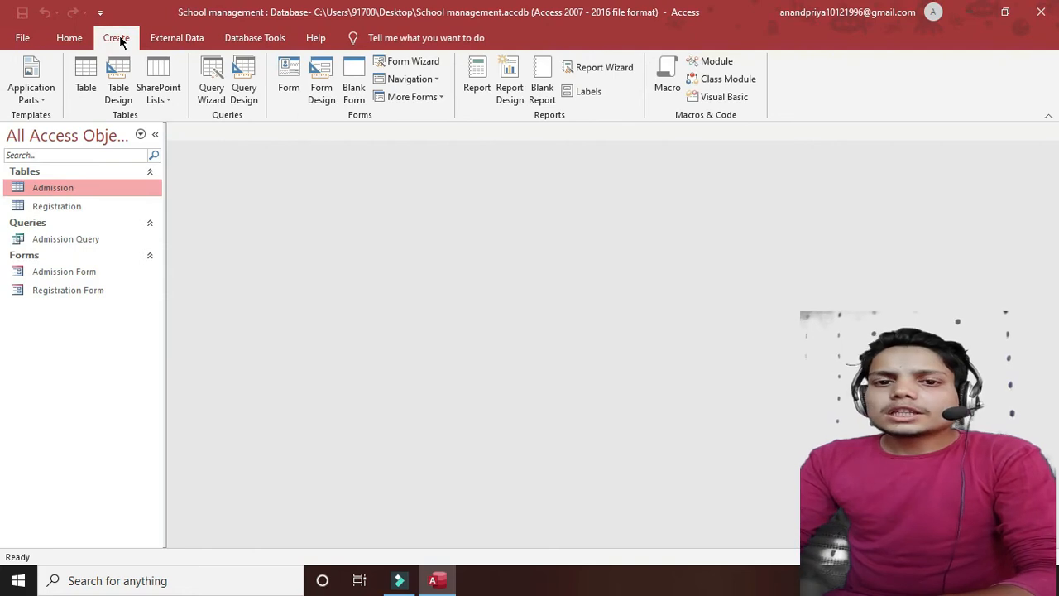
left_click(212, 88)
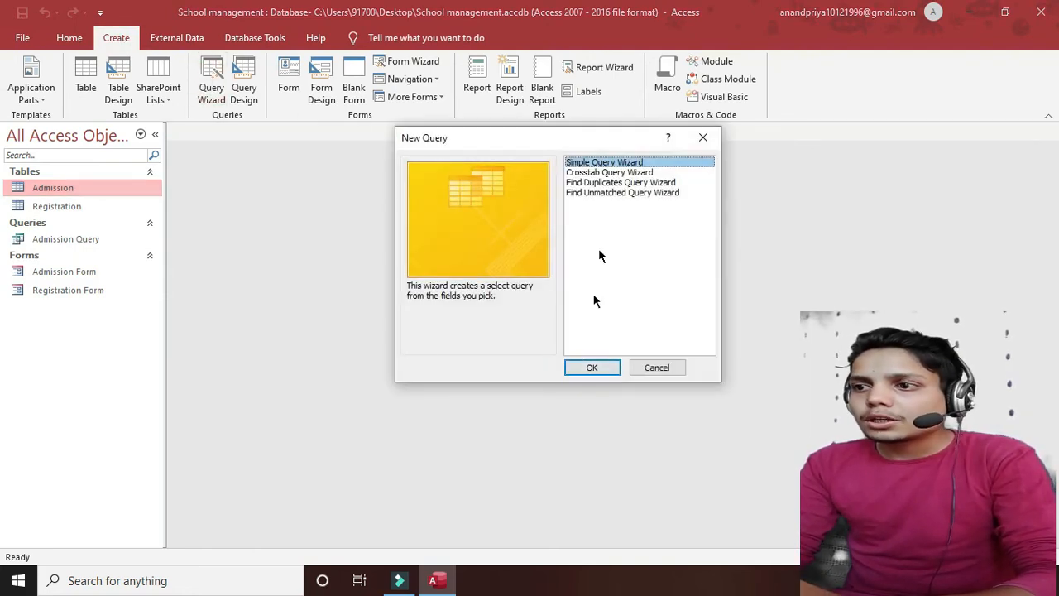
left_click(579, 369)
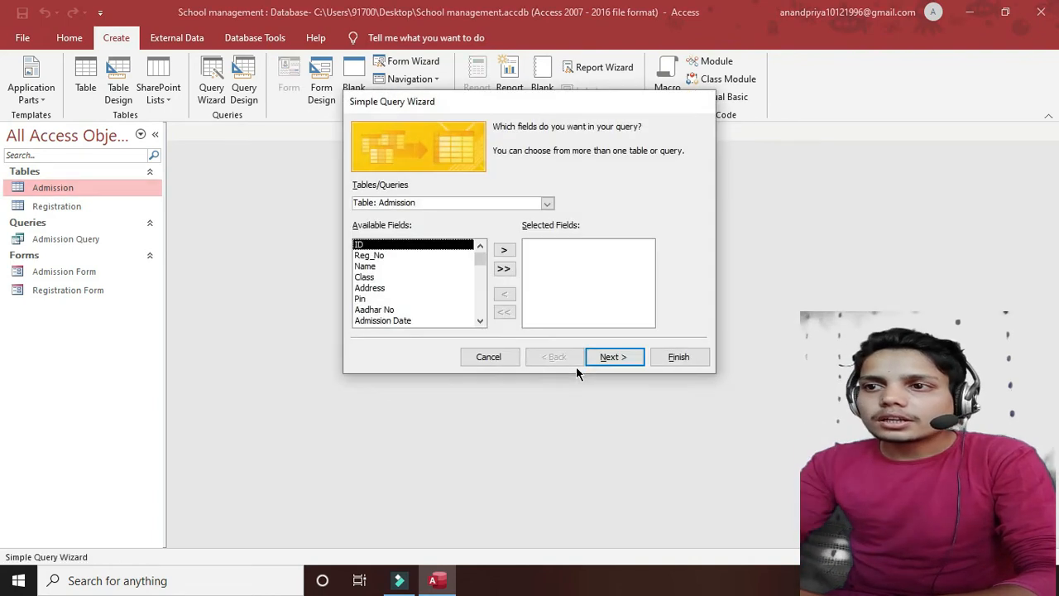
left_click(548, 204)
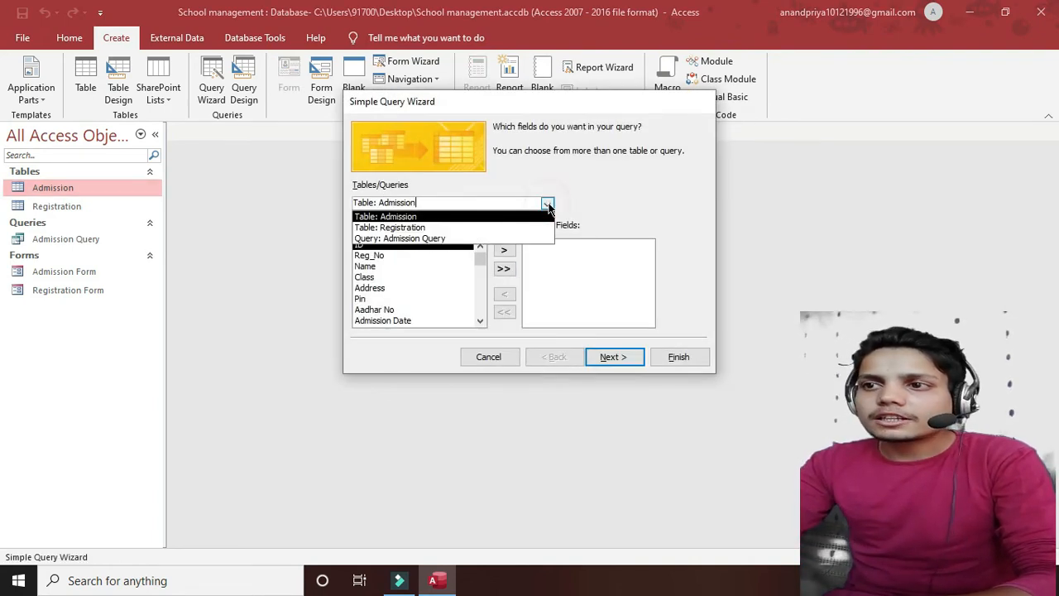
left_click(444, 230)
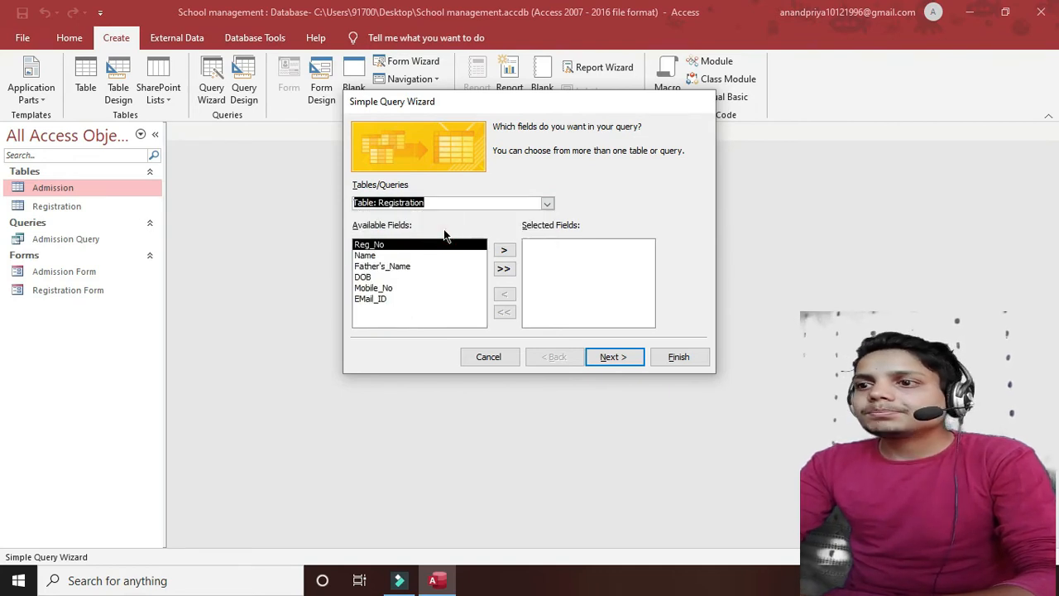
left_click(505, 252)
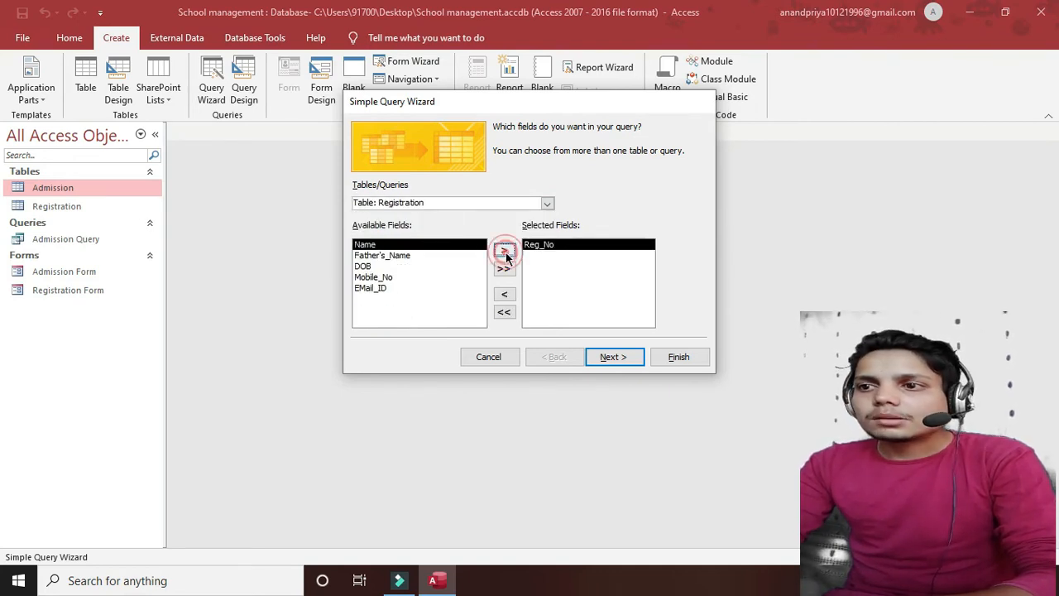
left_click(505, 252)
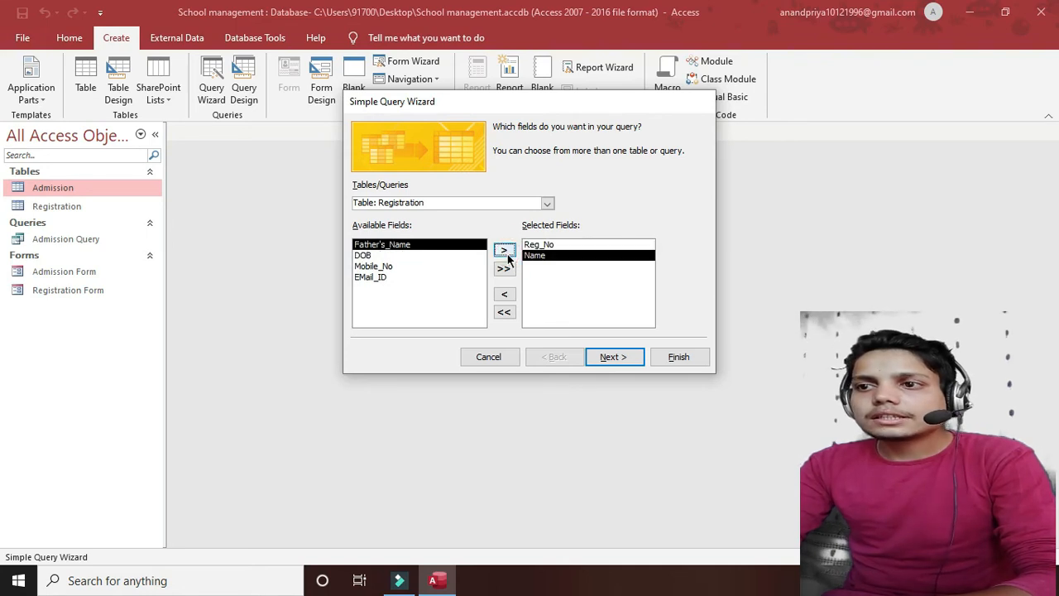
left_click(505, 250)
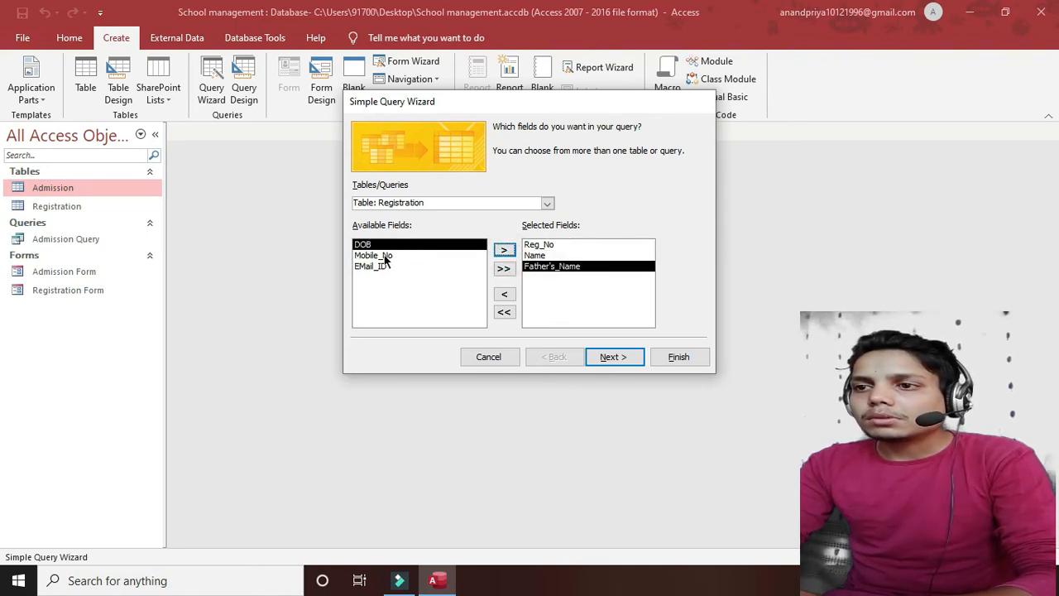
left_click(380, 256)
left_click(505, 251)
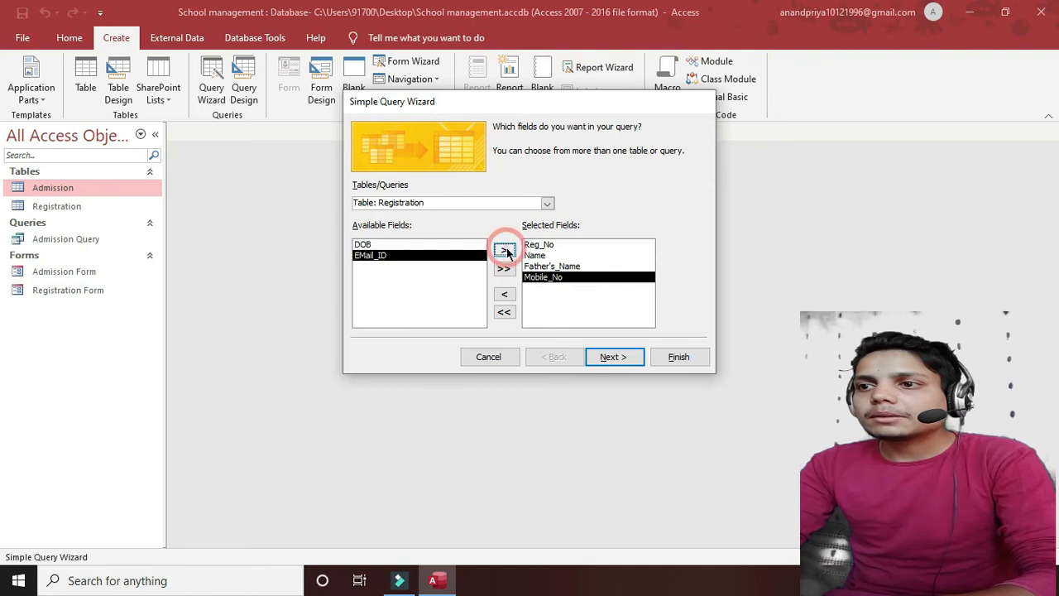
- Add Class and Fee from the Admission table and continue past field selection
left_click(488, 202)
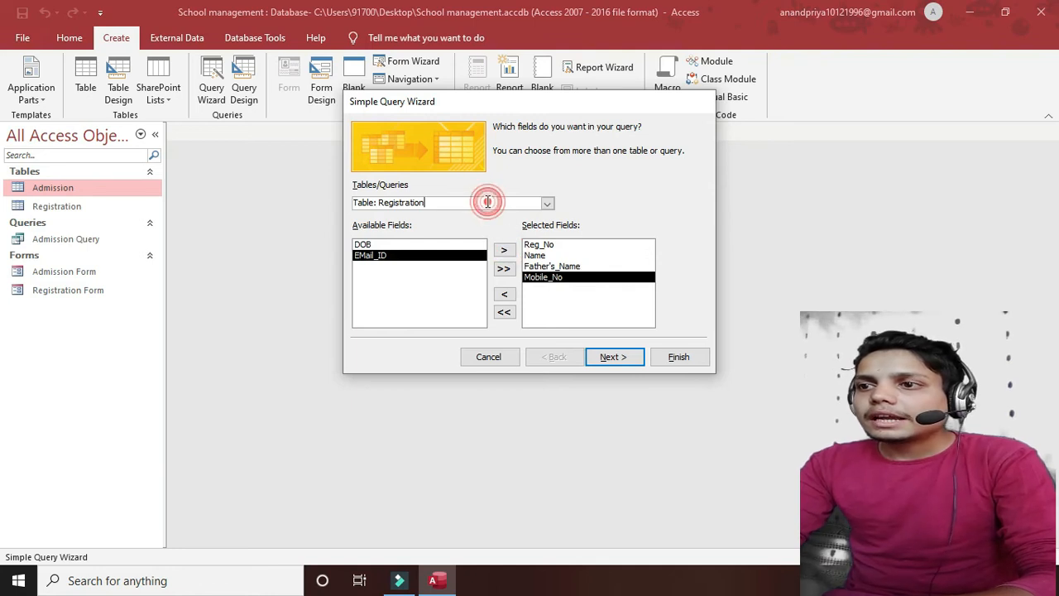
left_click(548, 203)
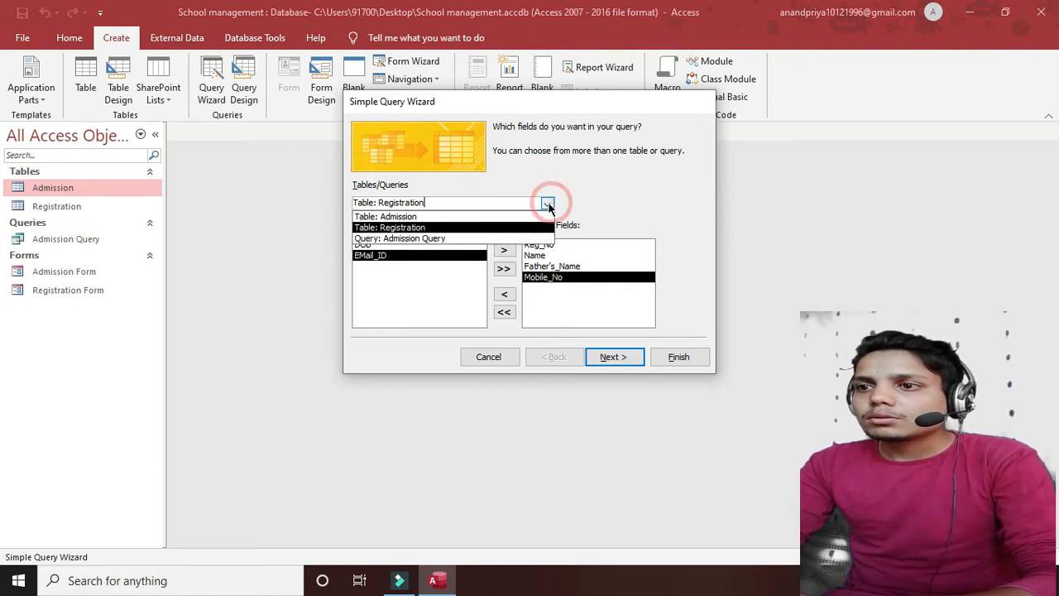
left_click(408, 217)
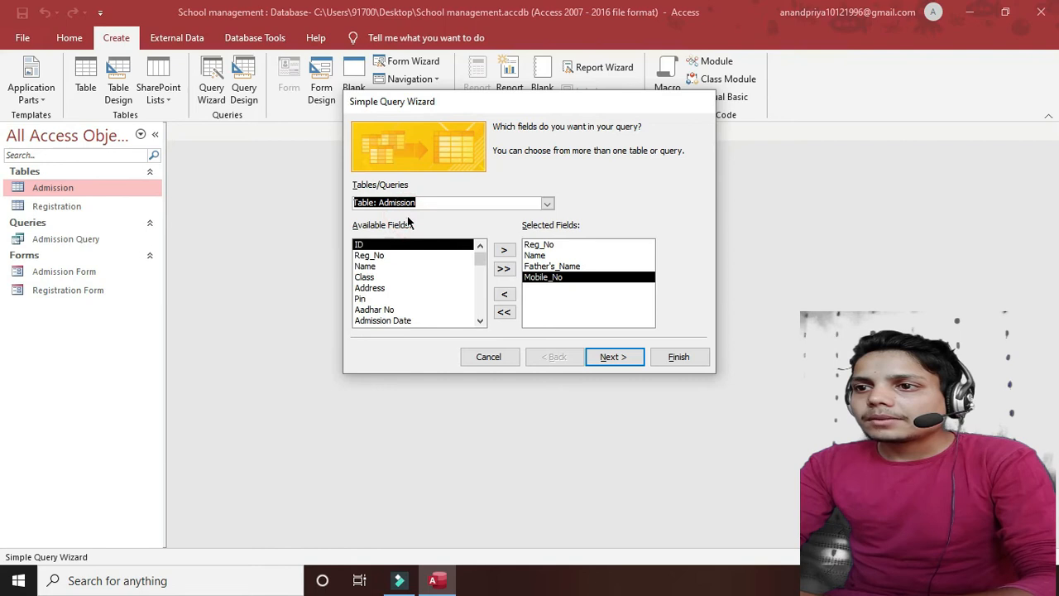
left_click(364, 277)
left_click(504, 251)
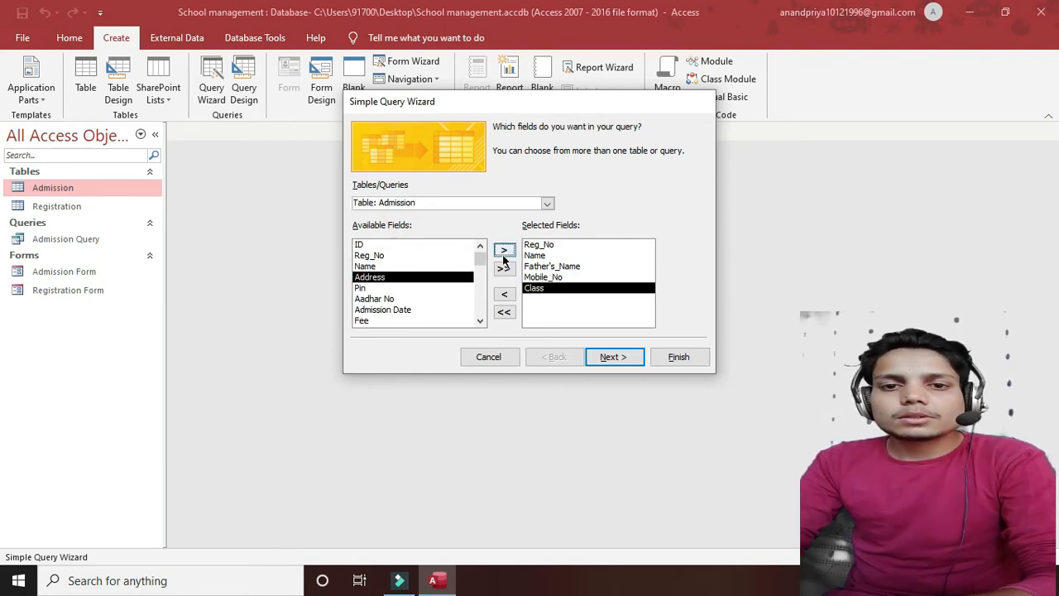
left_click(381, 319)
left_click(504, 251)
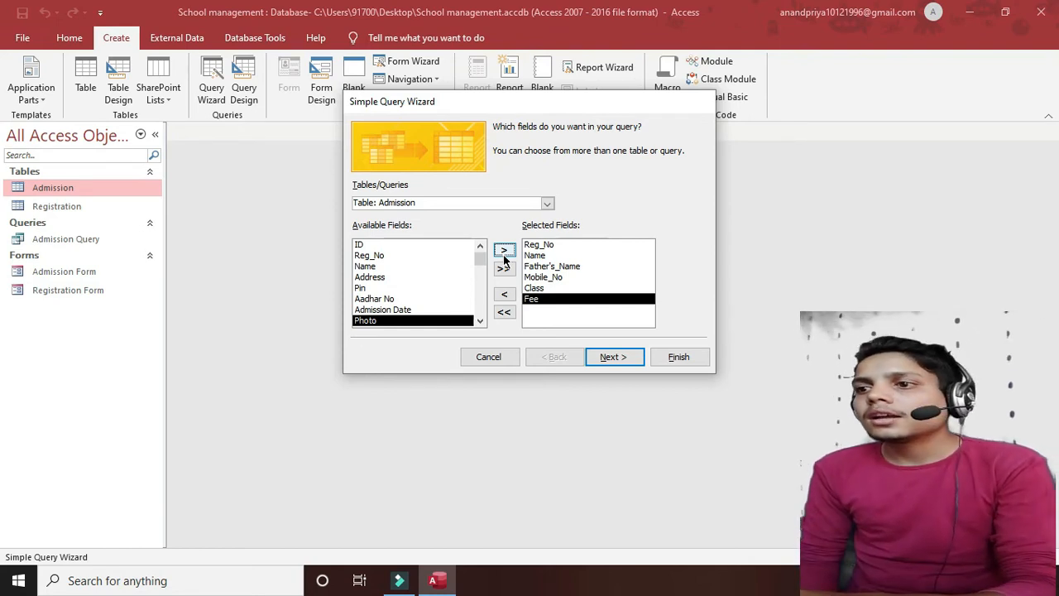
left_click(610, 359)
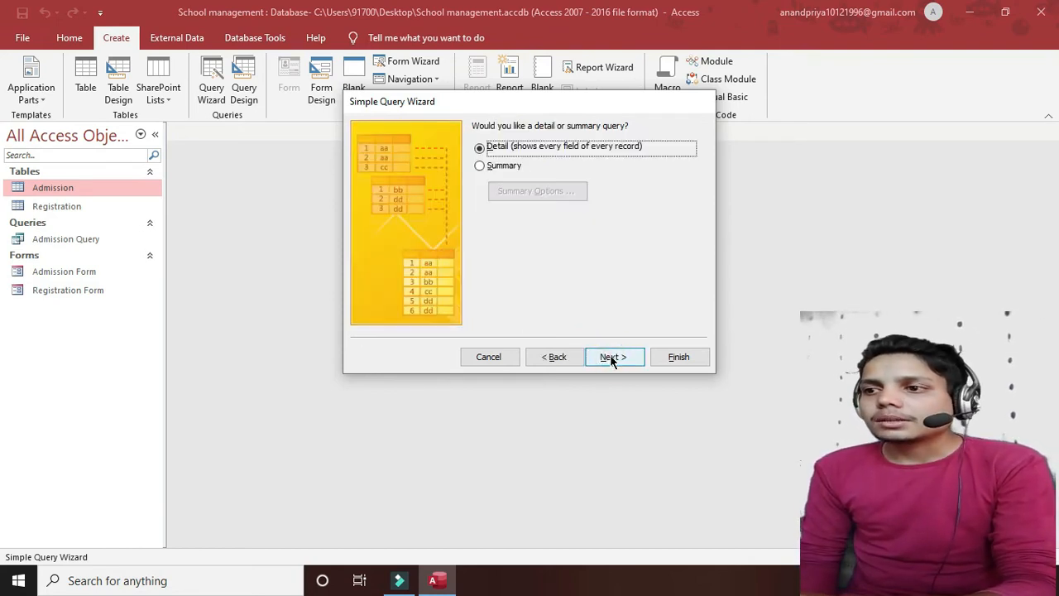
- Finish the wizard as a detail query titled 'Registration Query', showing its four-student datasheet
left_click(612, 358)
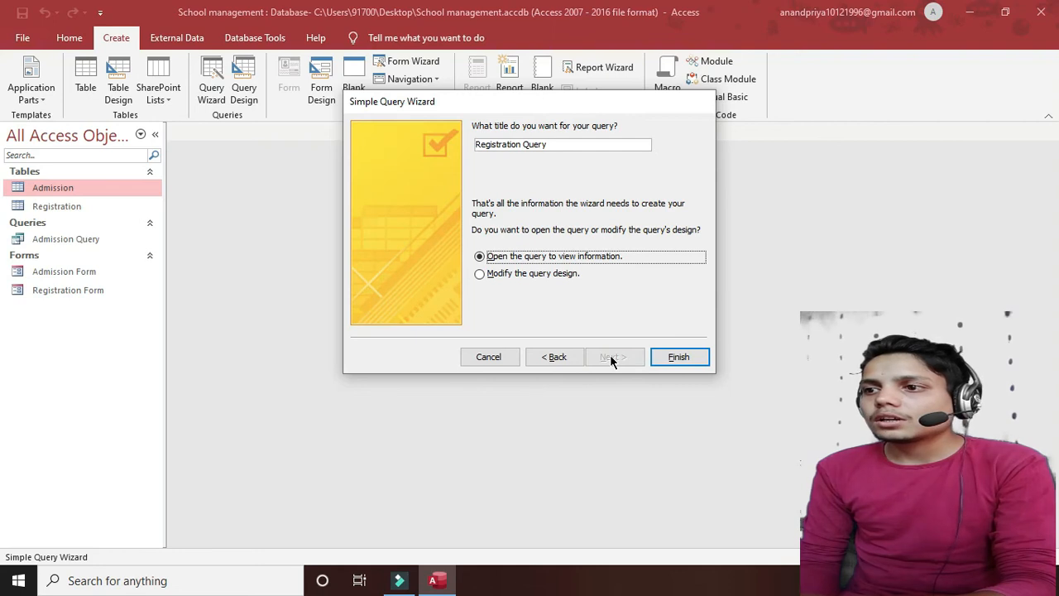
left_click(673, 357)
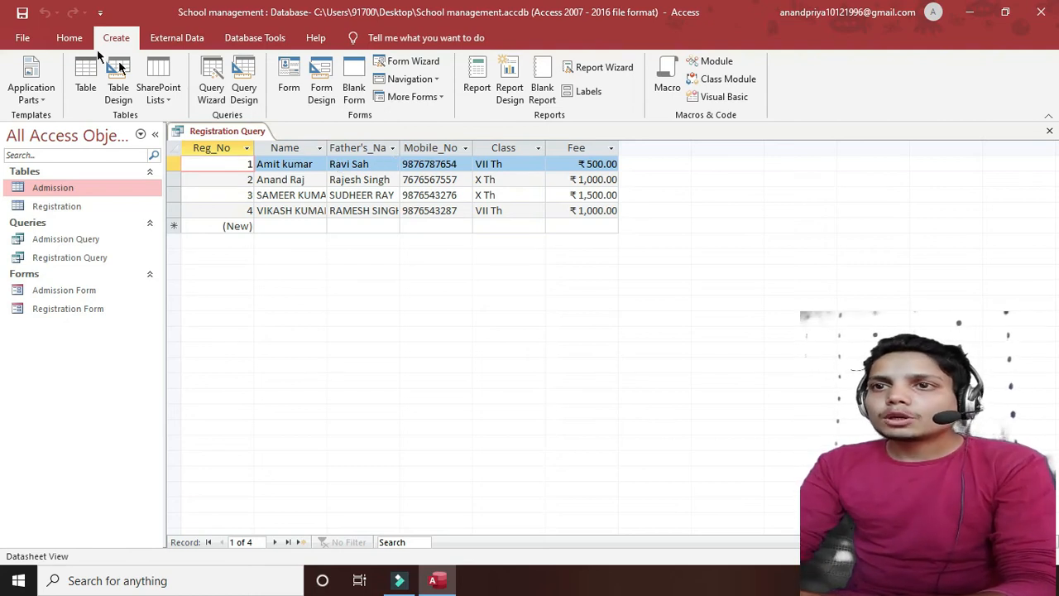
left_click(70, 37)
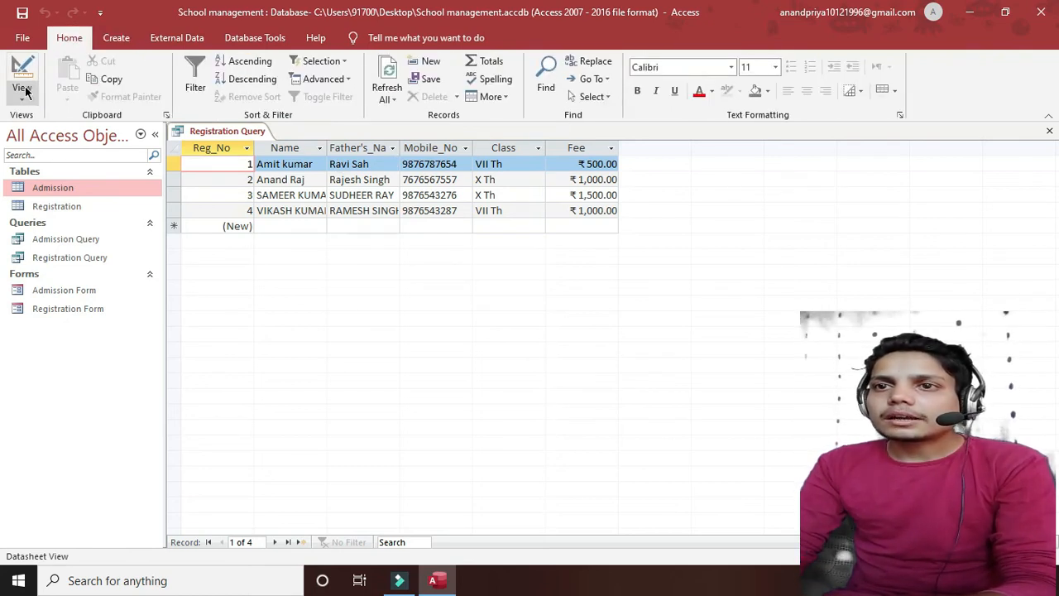
left_click(23, 93)
- In Design View, set the Fee criterion to <=1000 and run the query
left_click(49, 195)
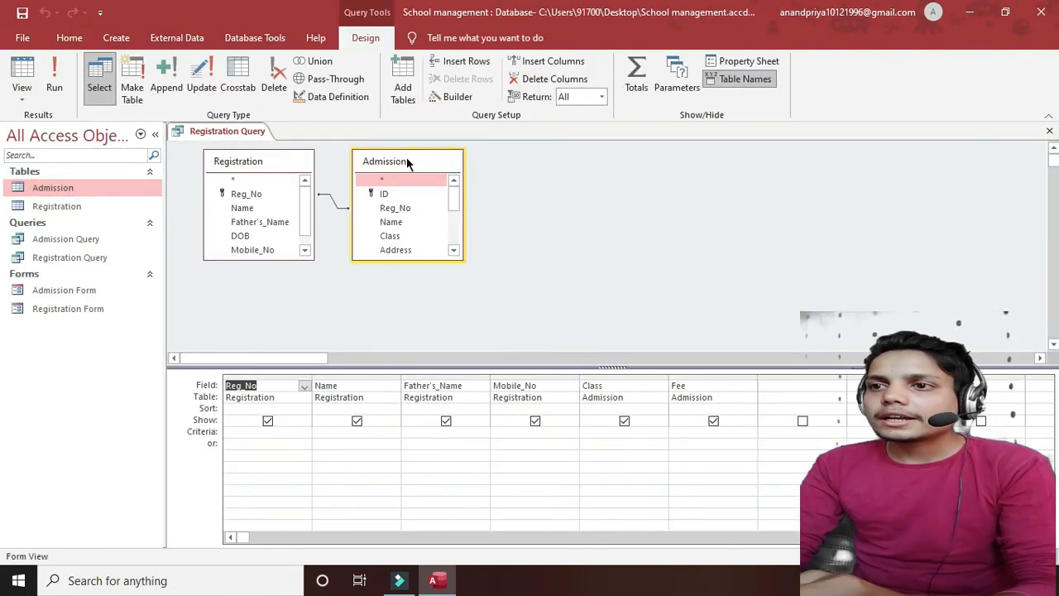
left_click_drag(406, 163, 479, 211)
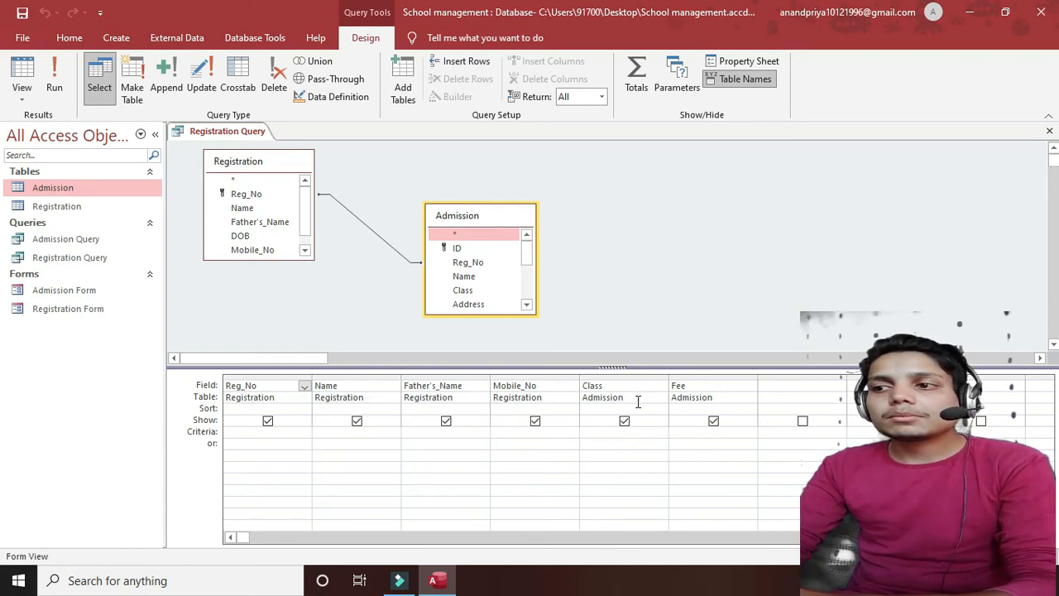
left_click(678, 431)
type("<")
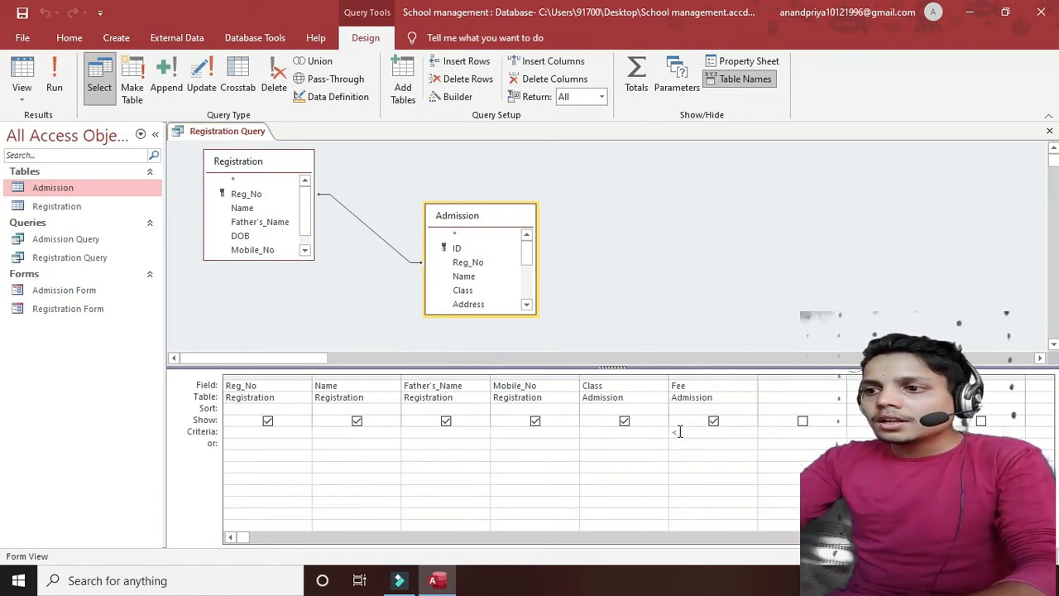
type("=1000")
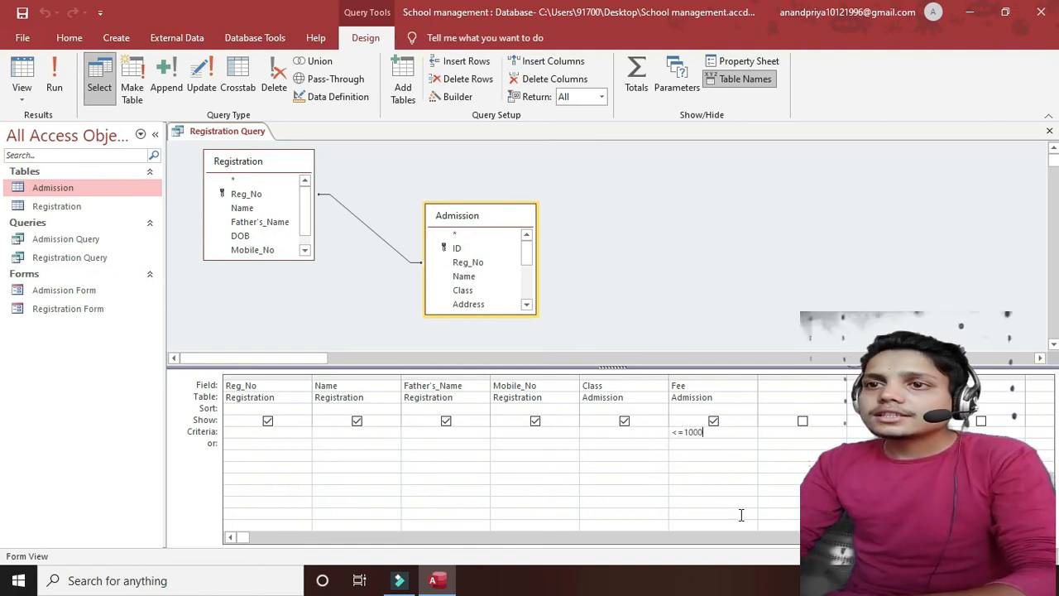
left_click(50, 84)
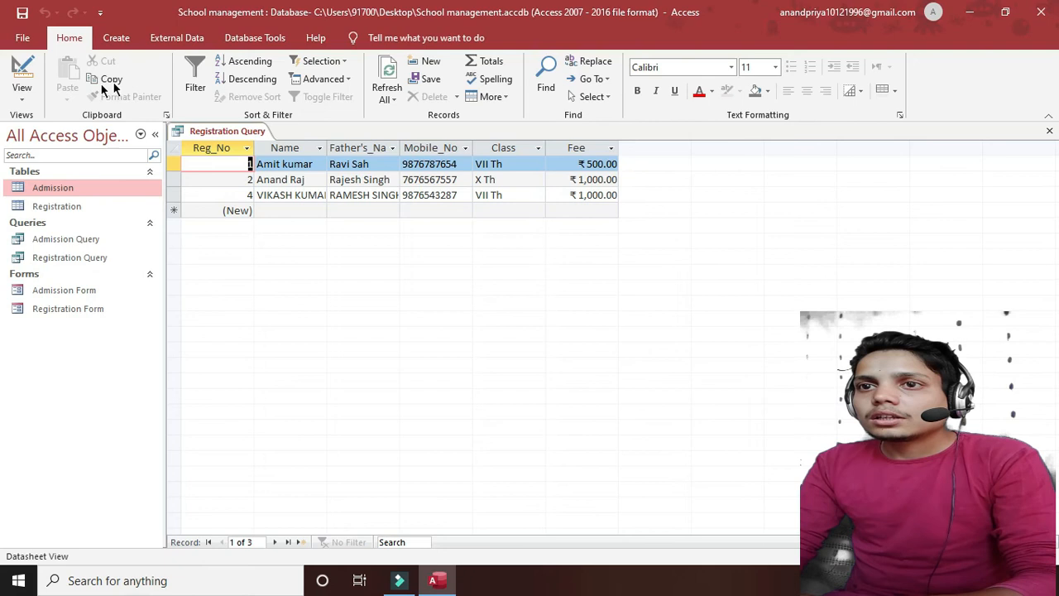
- Change the Fee criterion to >=1000, run the query, then return to Design View
left_click(23, 94)
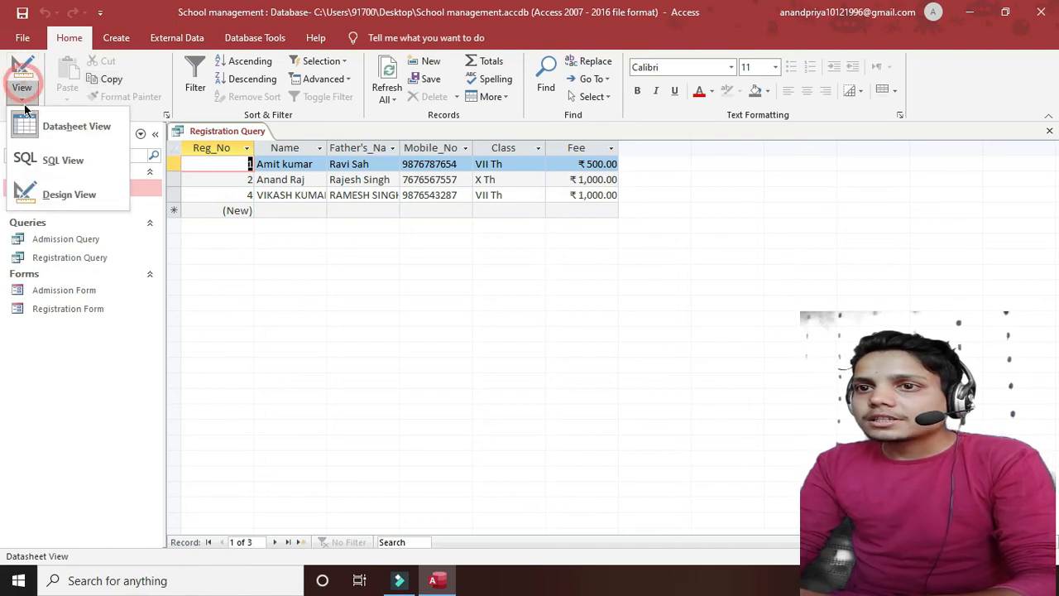
left_click(45, 196)
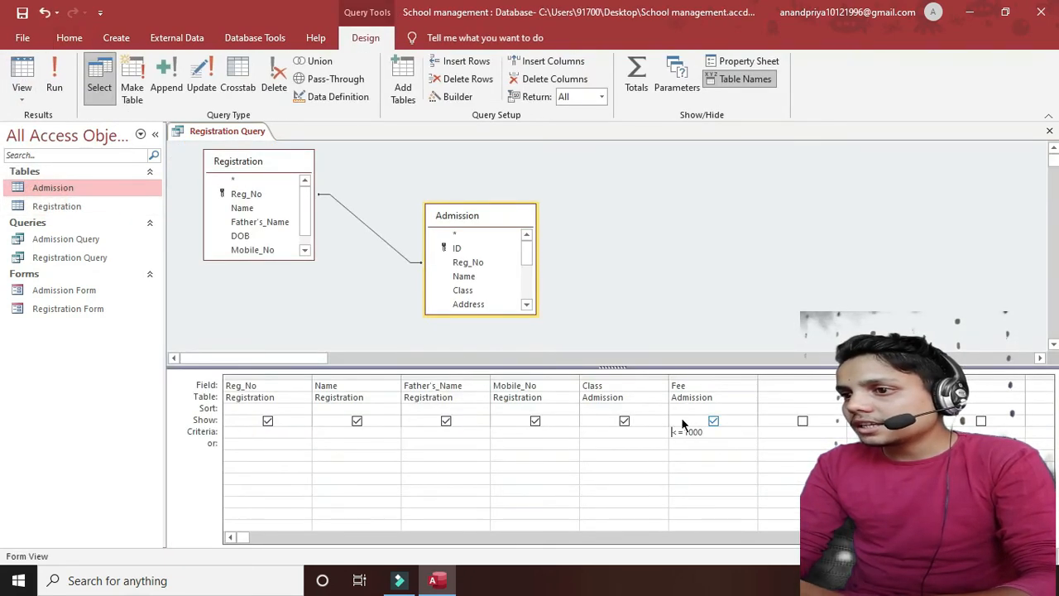
left_click(676, 433)
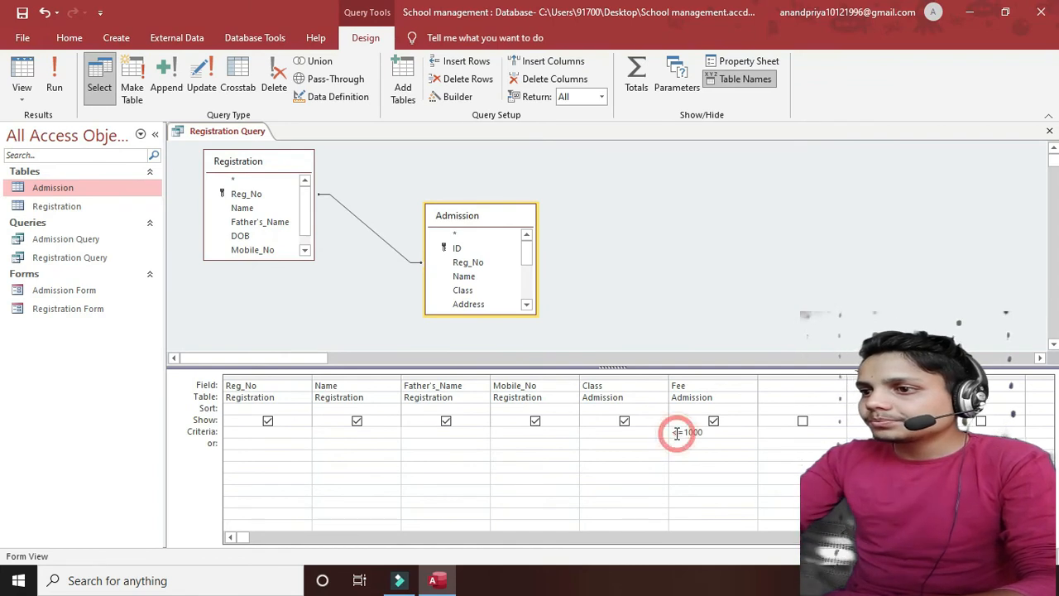
key("BackSpace")
type(">")
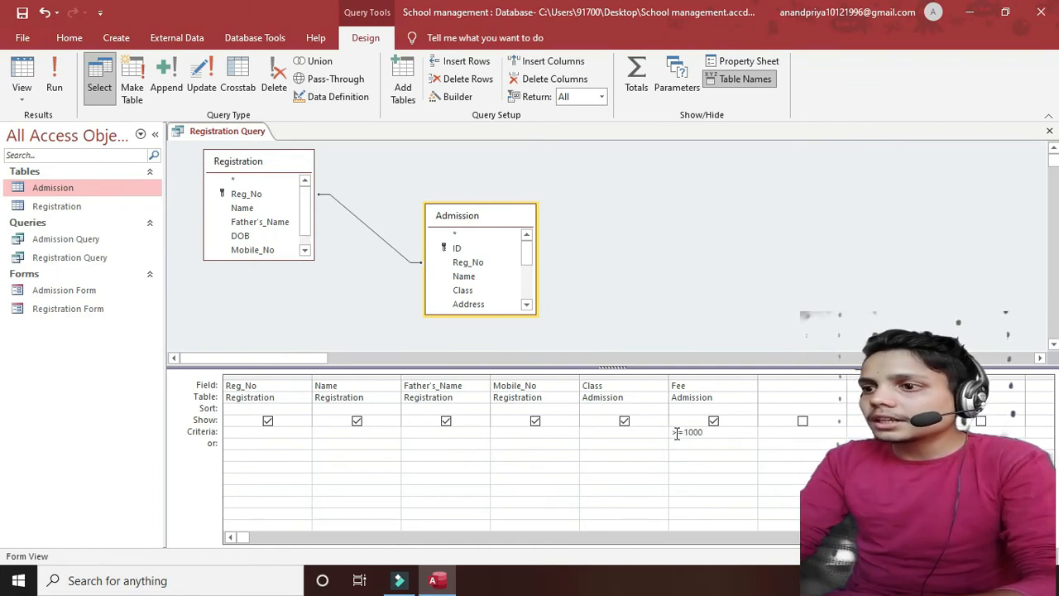
left_click(55, 83)
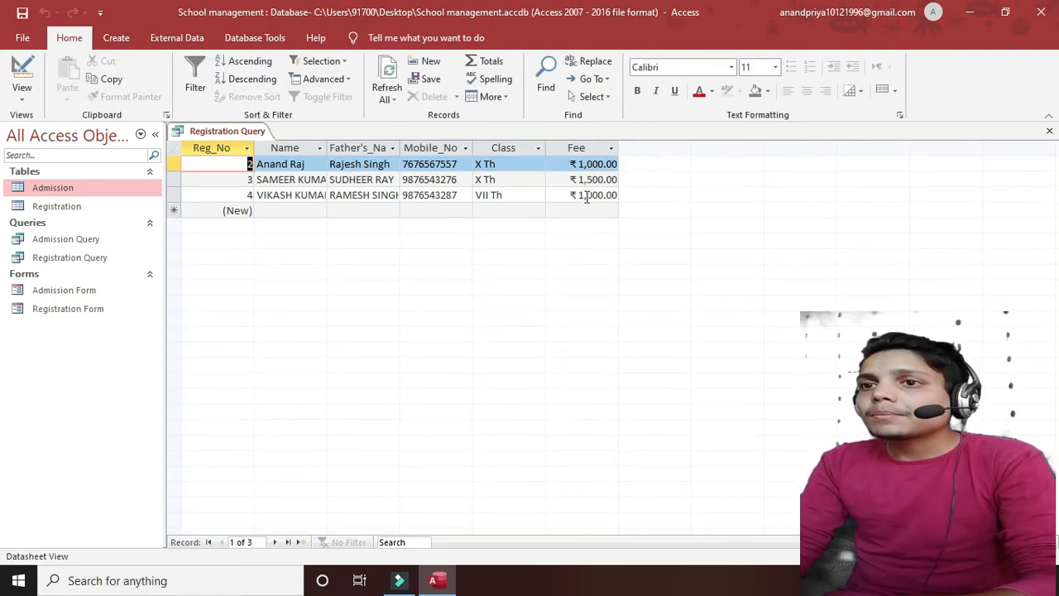
left_click(20, 99)
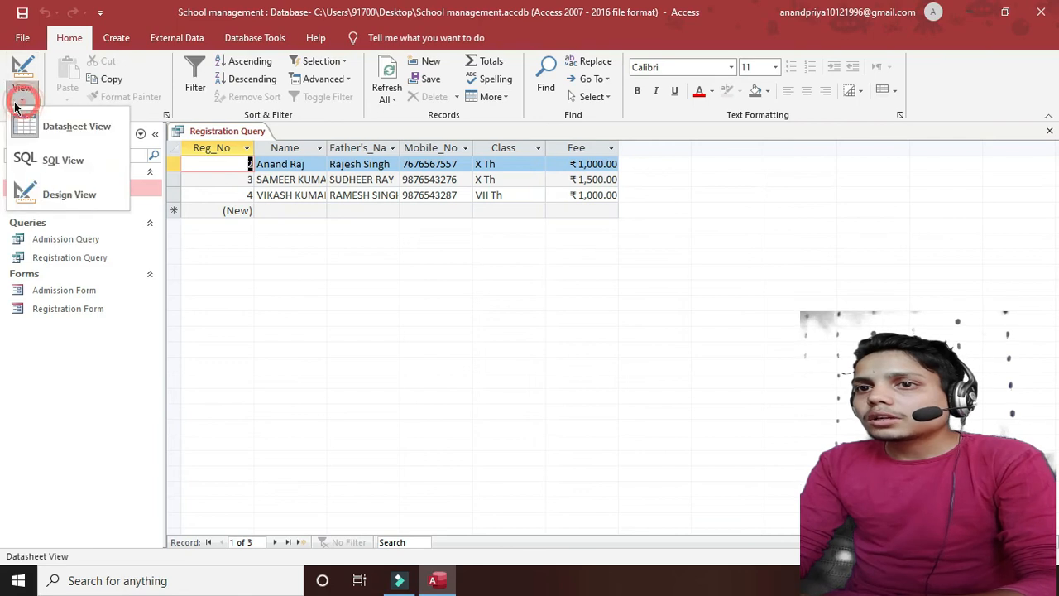
left_click(55, 194)
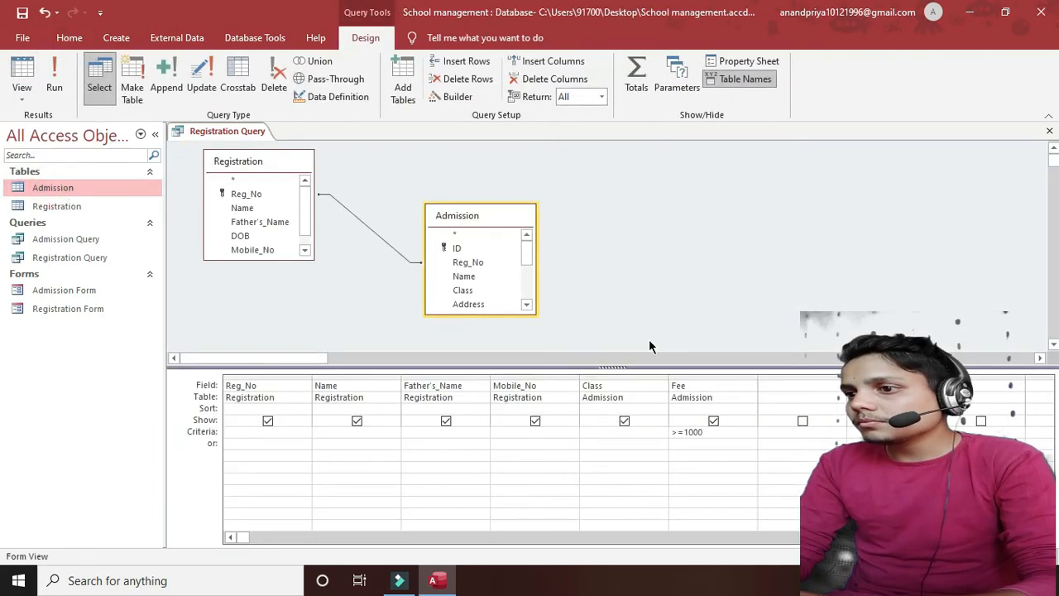
- Change the Fee criterion to >1000, run it, then go back to the results datasheet
left_click(685, 432)
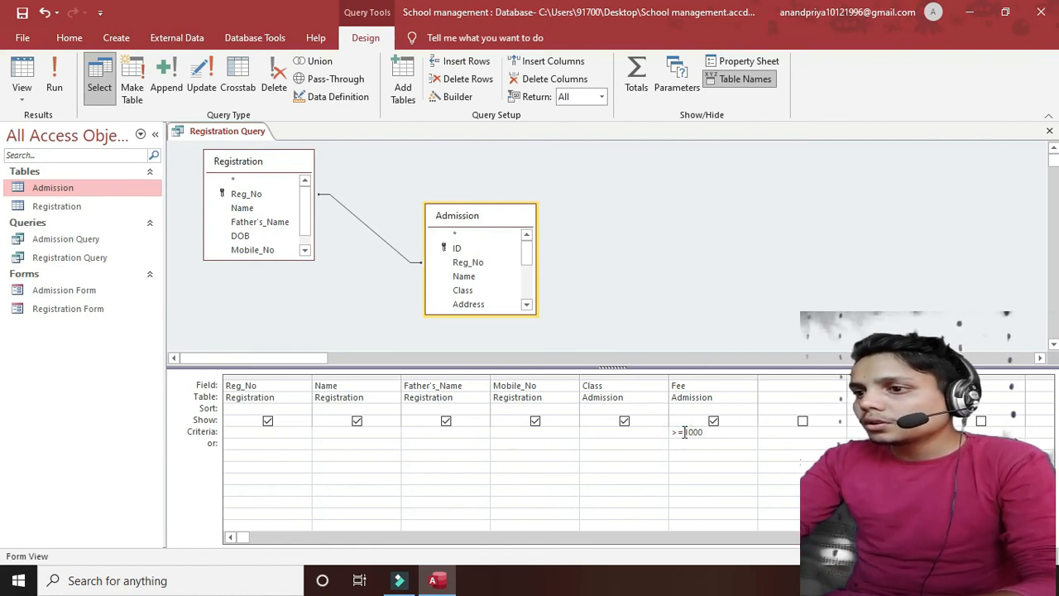
key("BackSpace")
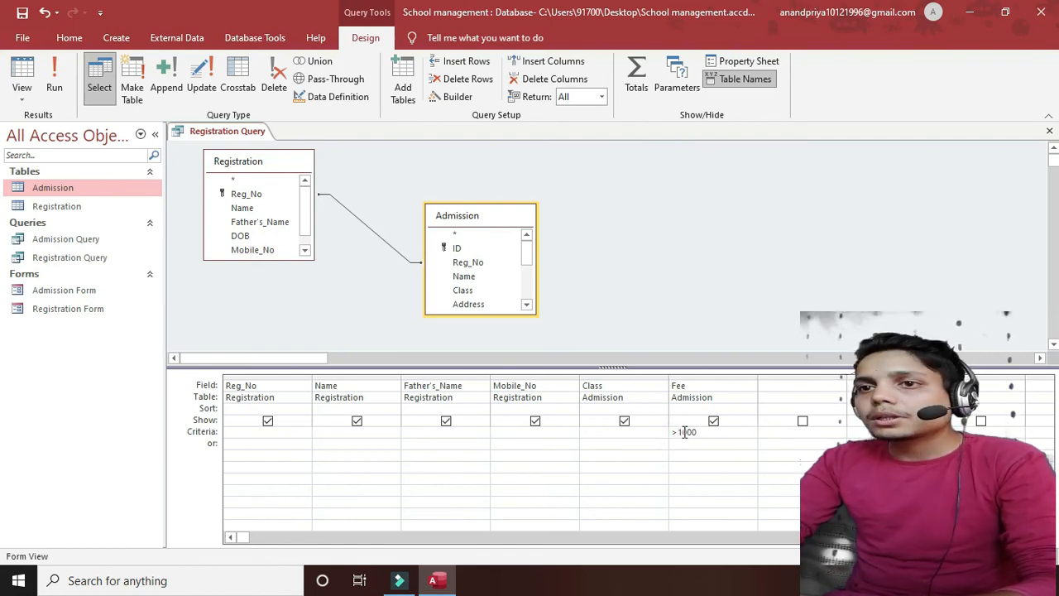
left_click(52, 90)
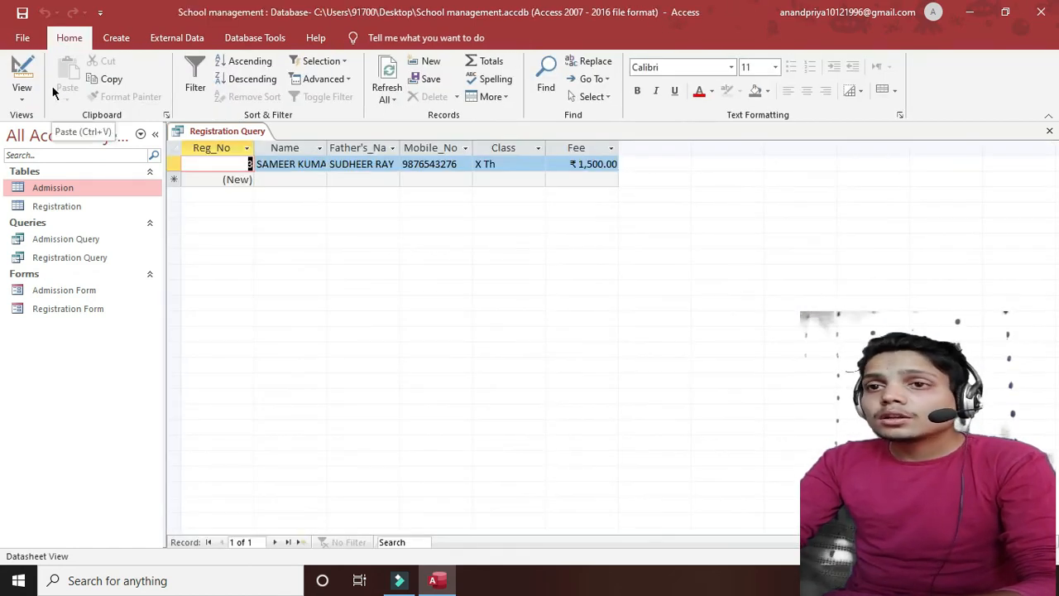
left_click(22, 72)
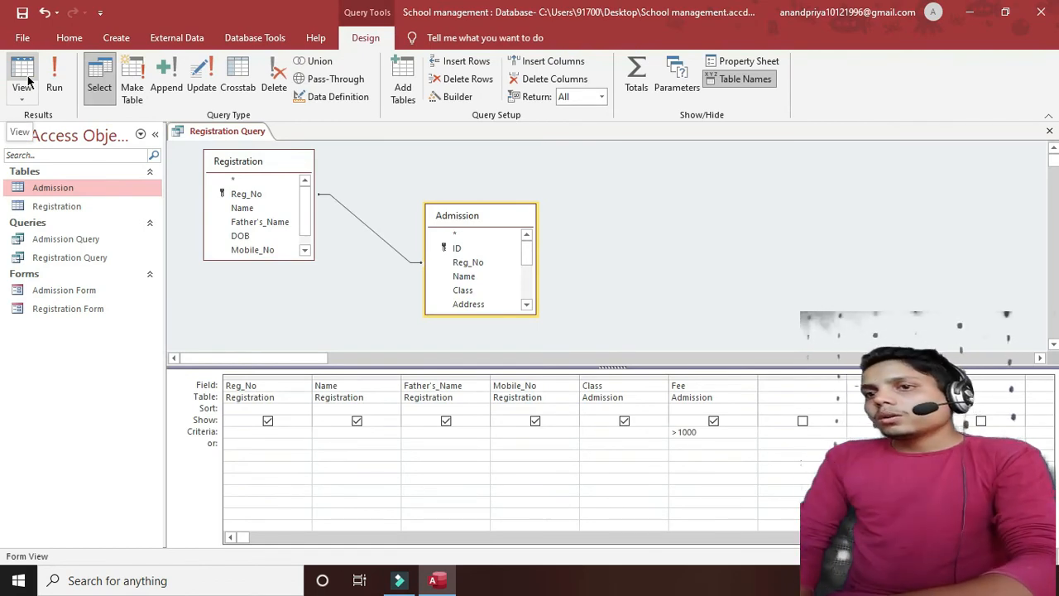
left_click(47, 90)
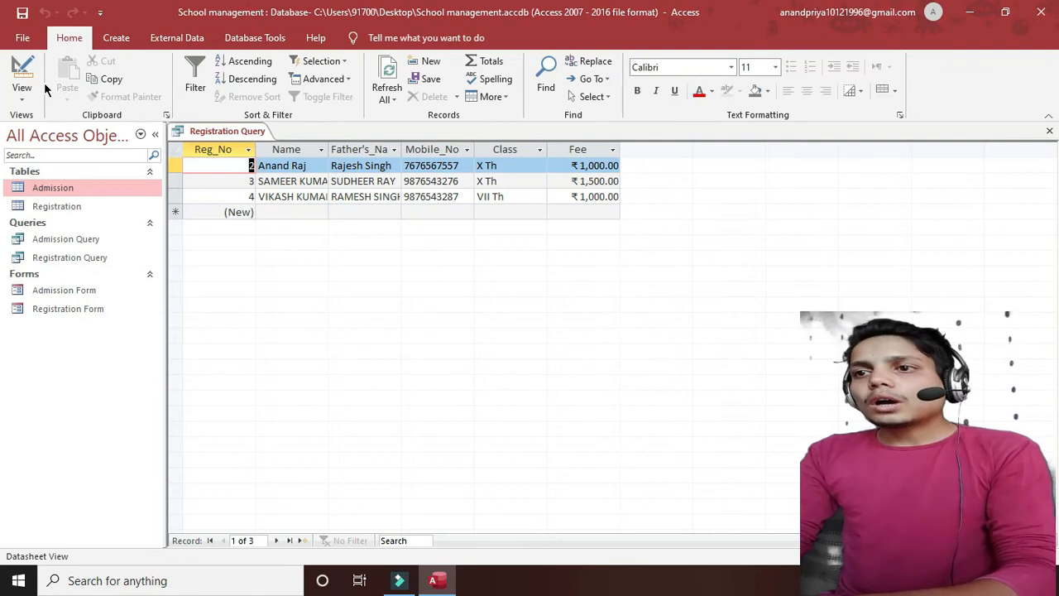